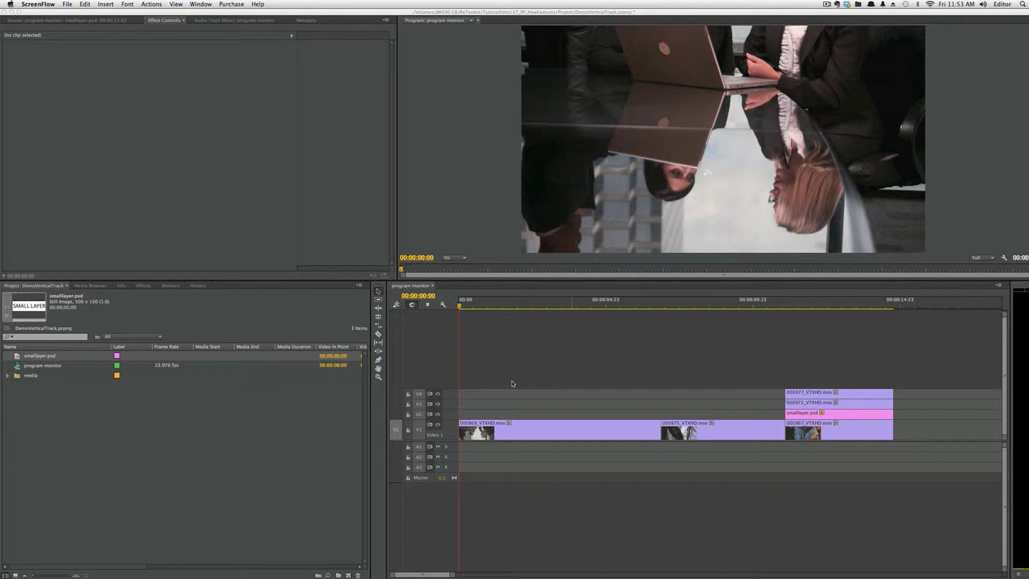
- Select clip 000869 on V1 and drag its image within the Program Monitor frame
left_click(508, 282)
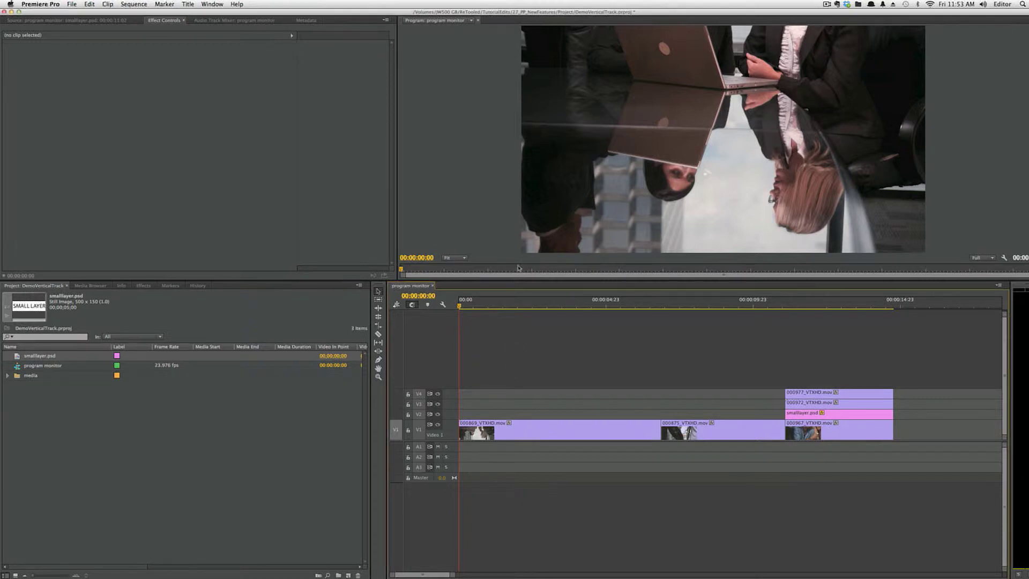
left_click(732, 137)
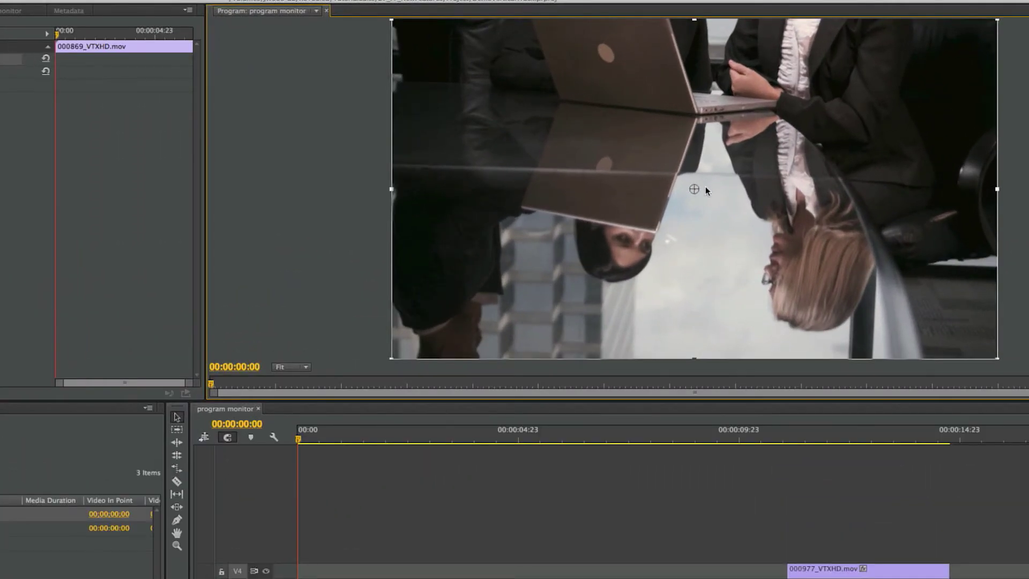
left_click_drag(705, 190, 606, 156)
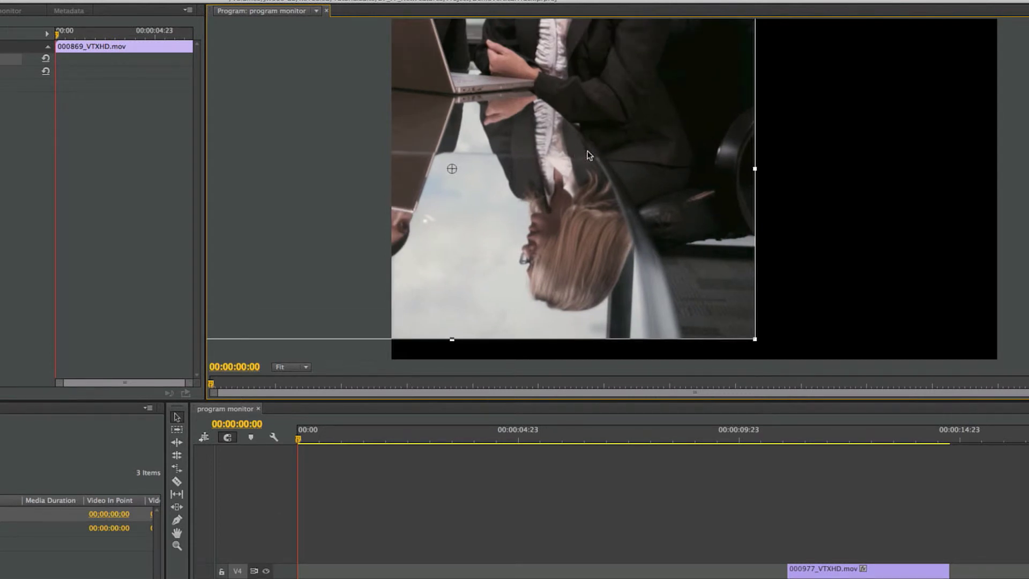
- Nudge clip 000869's image down four steps and right three steps
key("Down")
key("Down")
key("Down")
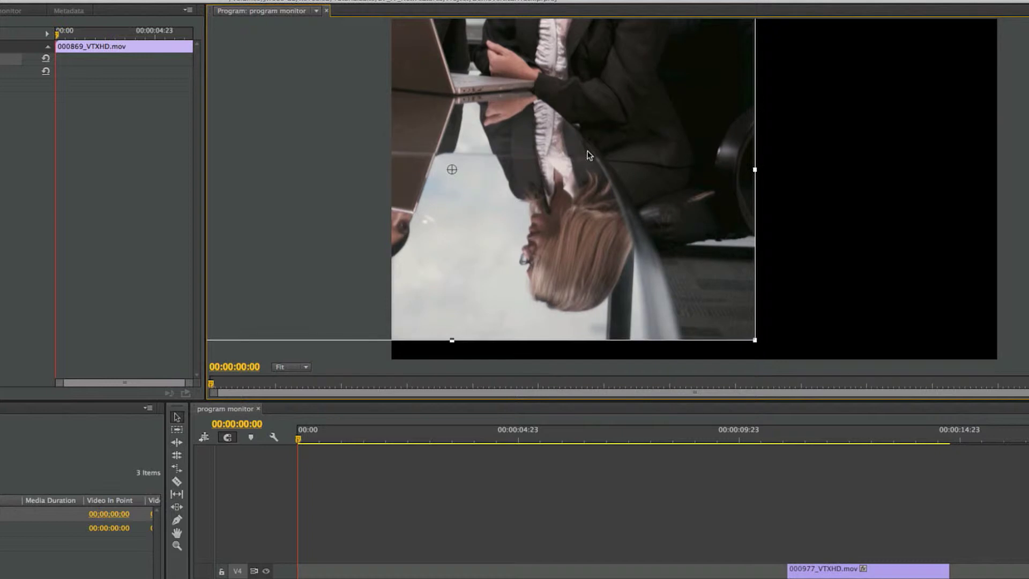
key("Down")
key("Down")
key("Down")
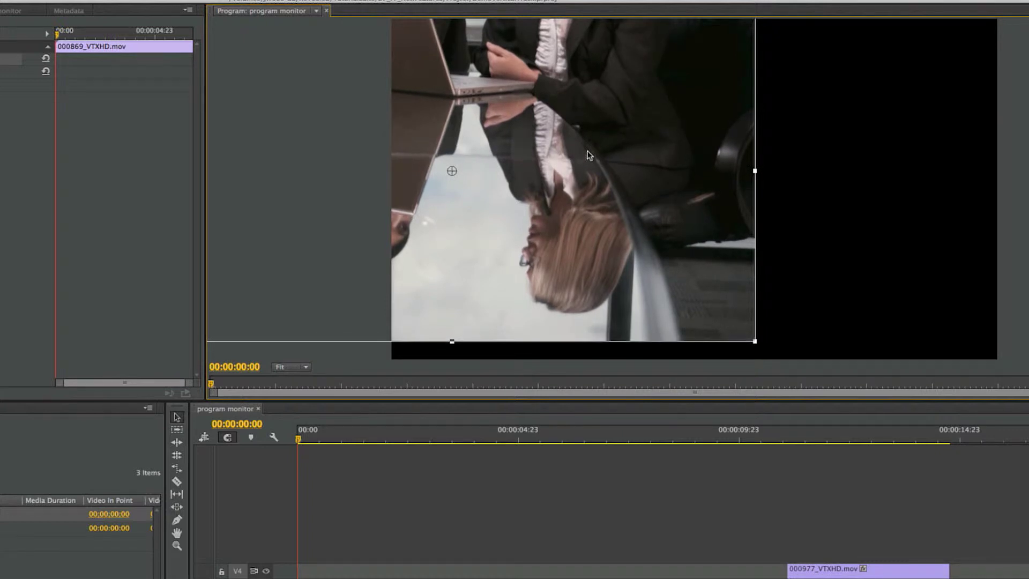
key("Down")
key("Down")
key("Down")
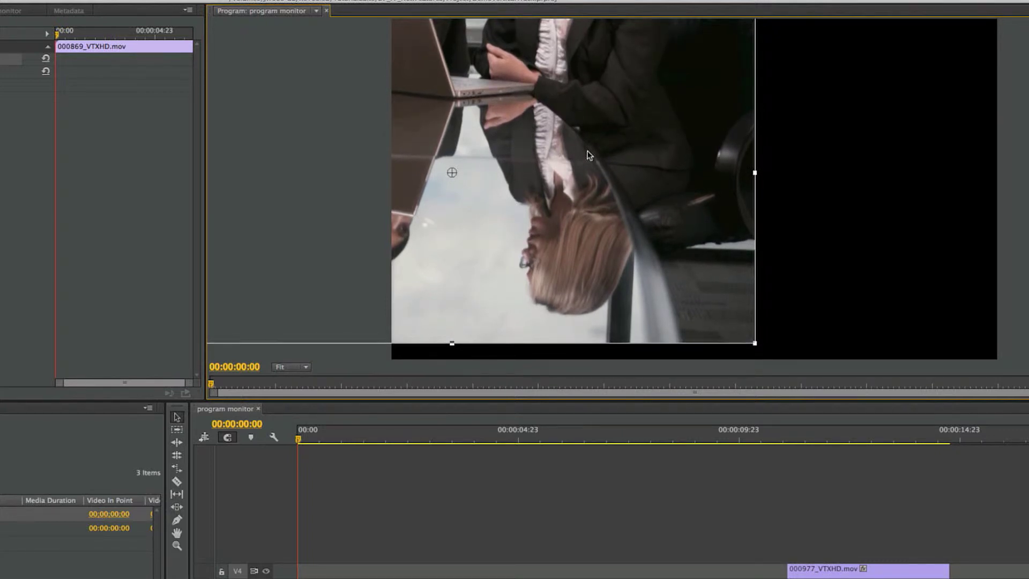
key("Down")
key("Down")
key("Down")
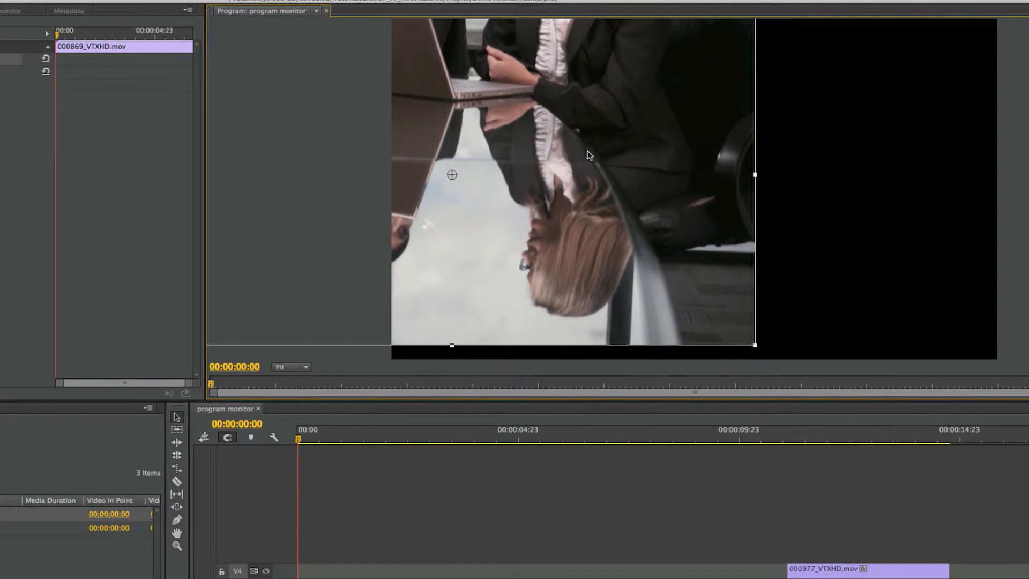
key("Right")
key("Right")
key("Right")
key("Right")
key("Right")
key("Right")
key("Right")
key("Right")
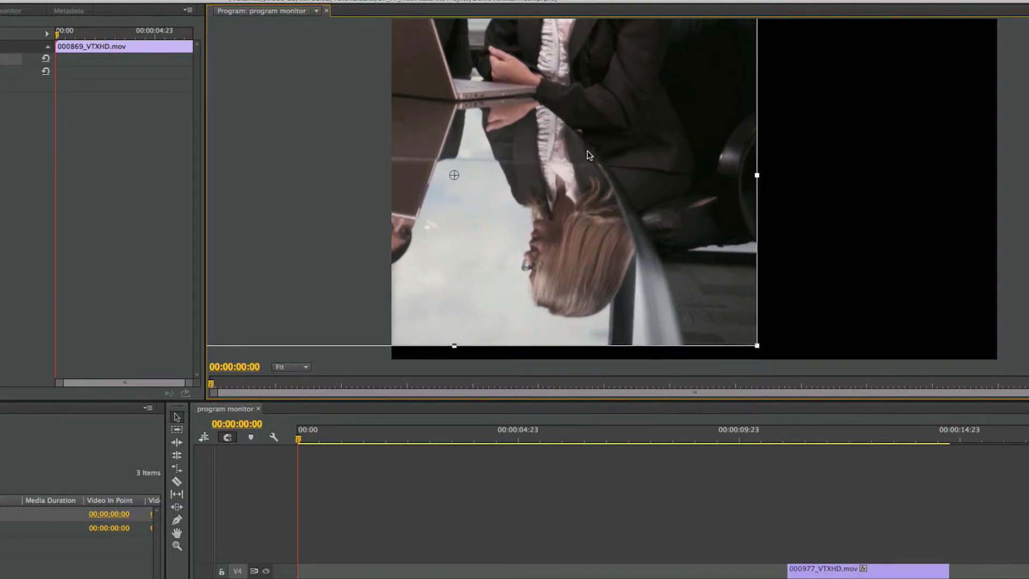
key("Right")
key("Right")
key("Right")
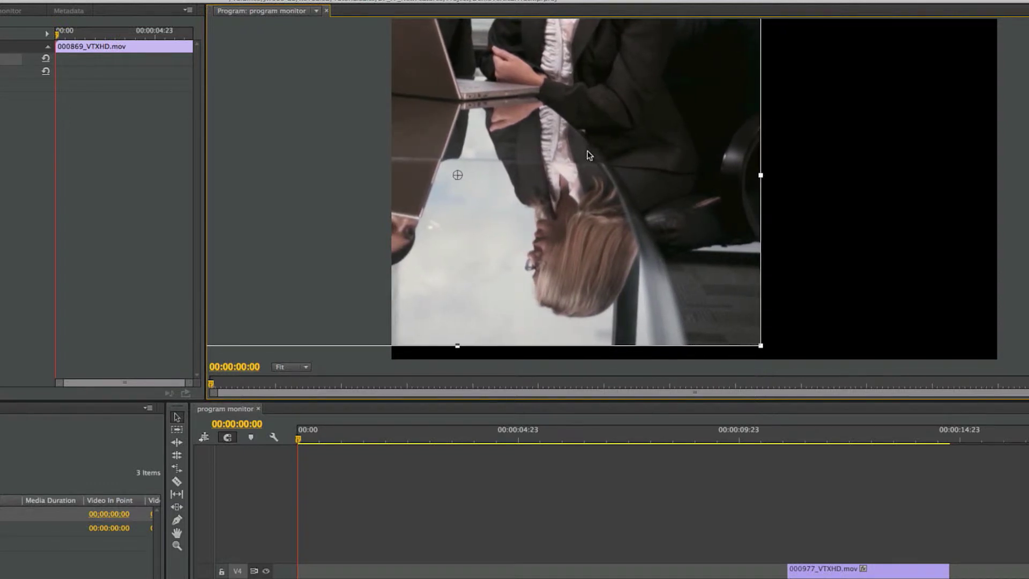
key("Right")
key("Right")
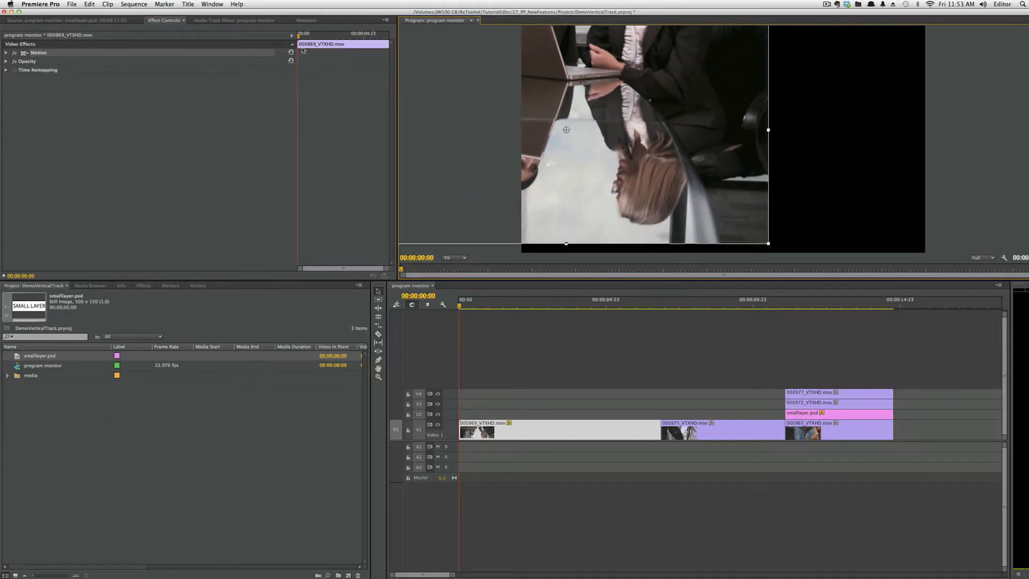
- Reset clip 000869's Motion, then select clip 000875 at 00:00:07:16 and activate its Motion
left_click(291, 52)
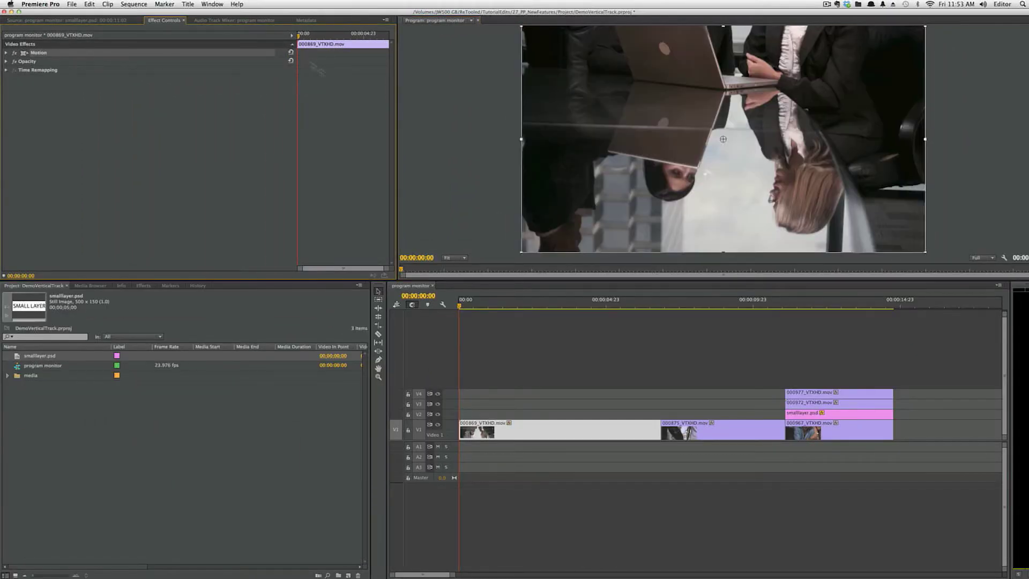
left_click(539, 392)
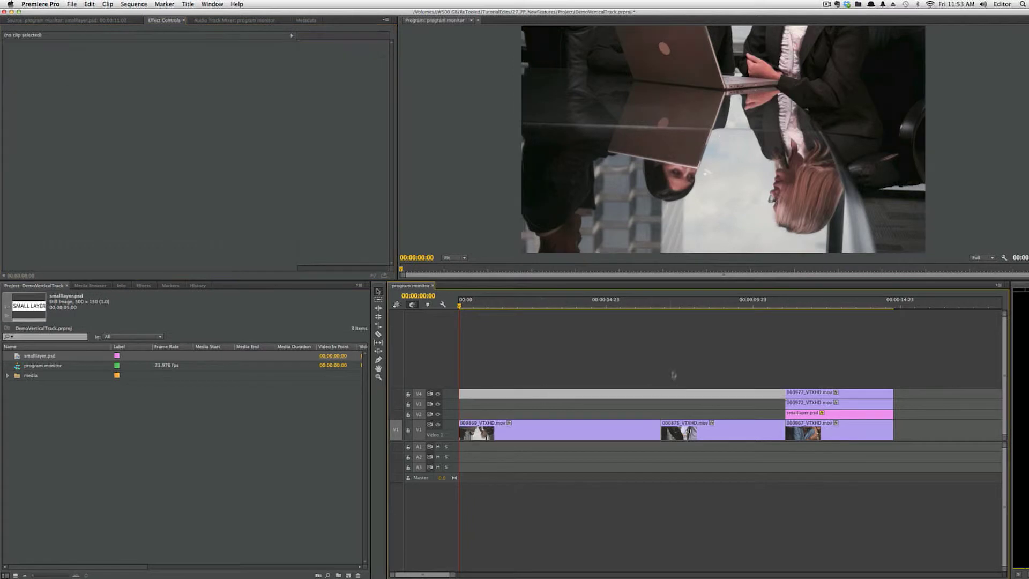
left_click(684, 302)
left_click_drag(718, 360, 696, 428)
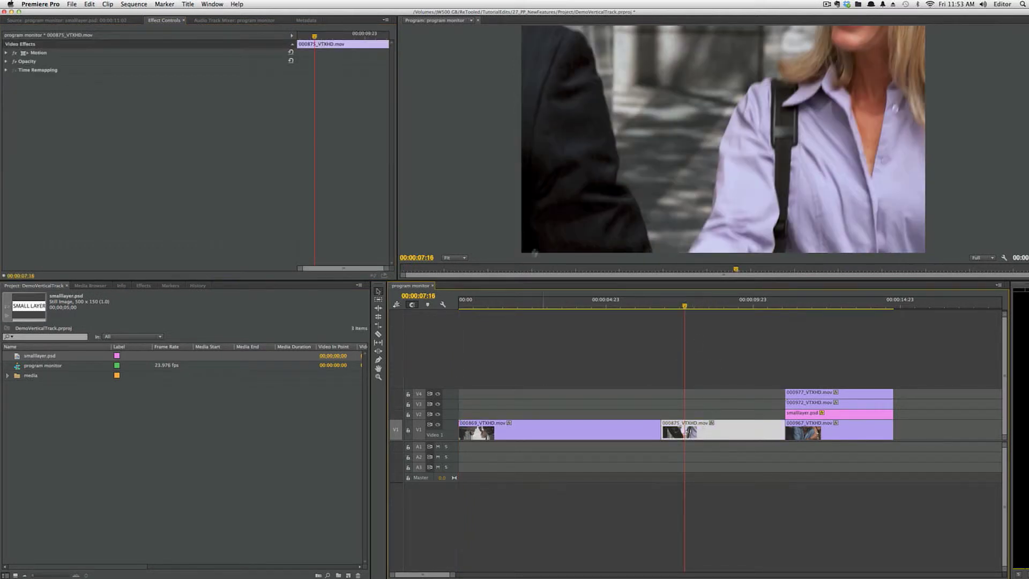
left_click(651, 196)
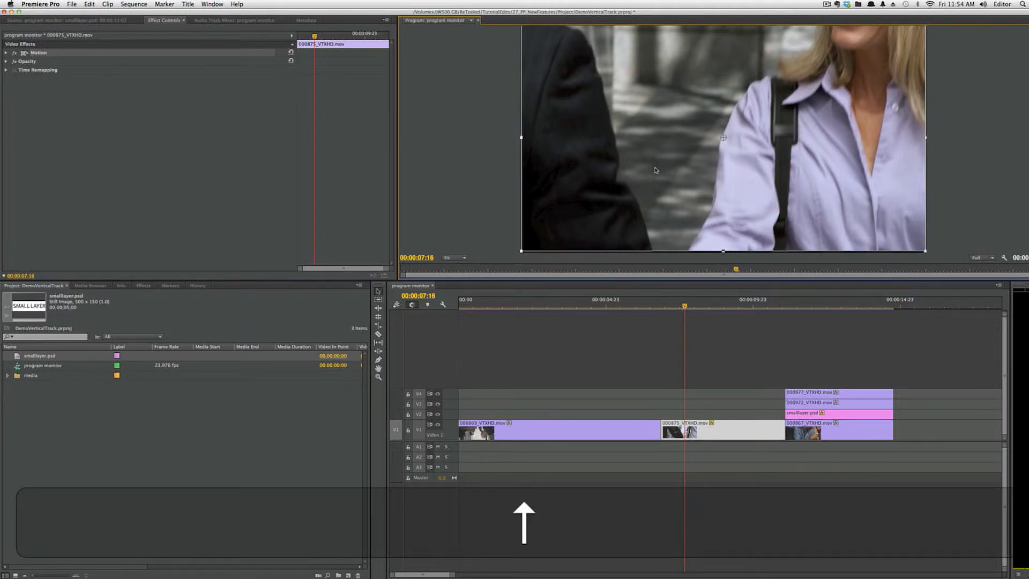
- Nudge clip 000875 with arrow and Shift+arrow keys to Position 923.0, 502.0
key("Right")
key("Right")
key("Right")
key("Right")
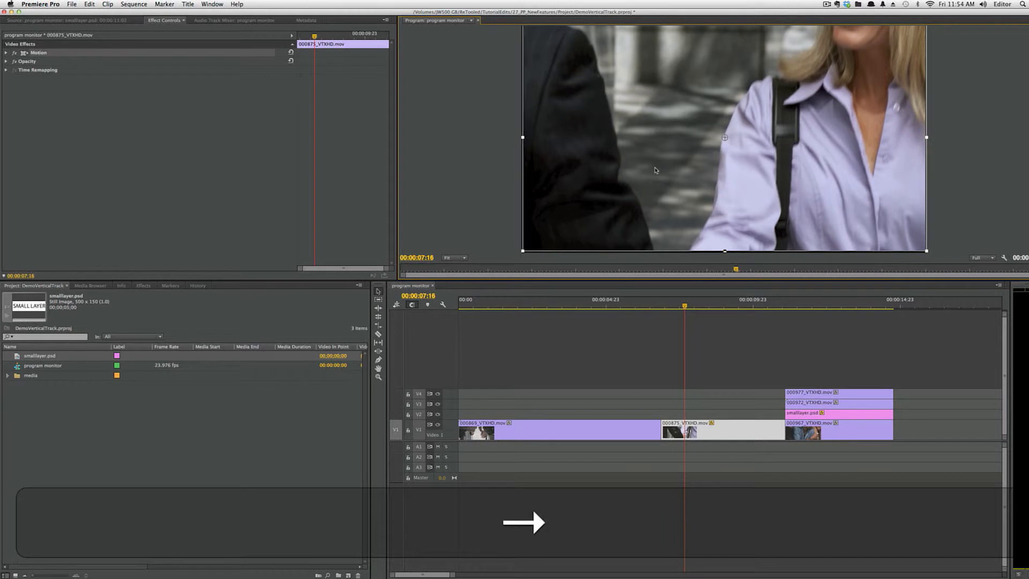
key("Right")
key("Right")
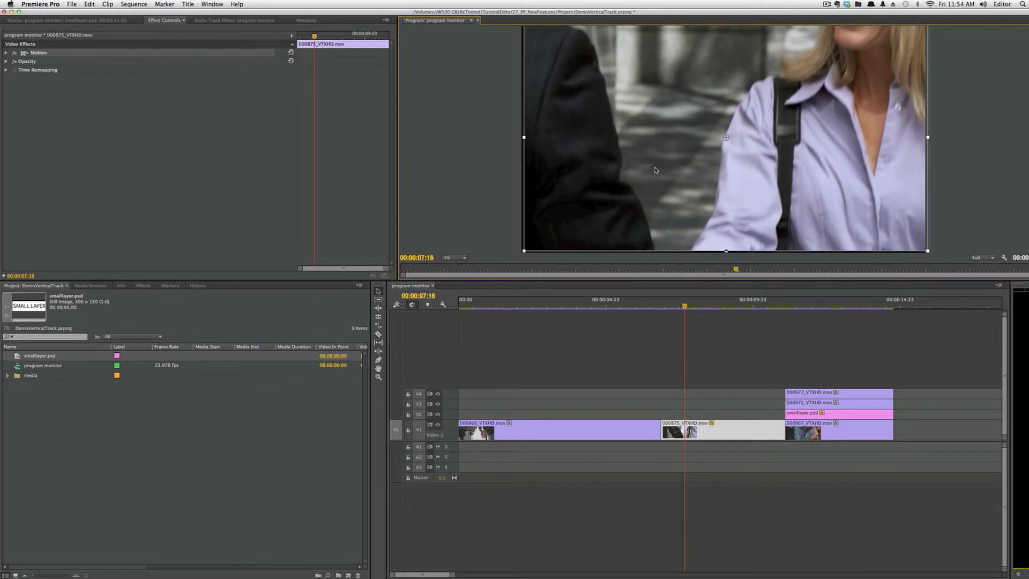
key("Up")
key("shift+Up")
key("shift+Up")
key("shift+Up")
key("shift+Up")
key("shift+Up")
key("shift+Up")
key("shift+Up")
key("shift+Up")
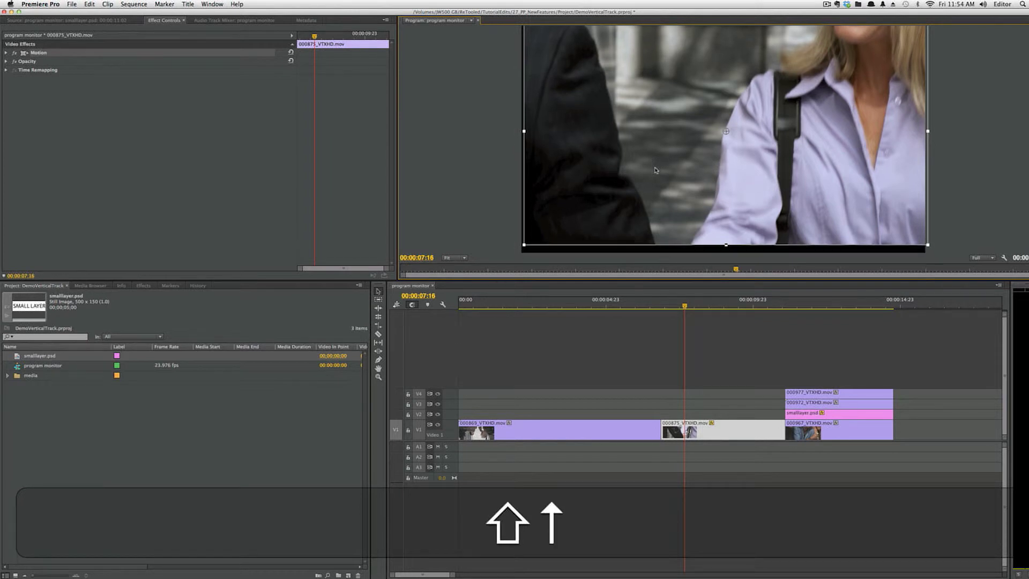
key("shift+Left")
key("shift+Left")
key("shift+Left")
key("shift+Left")
key("shift+Left")
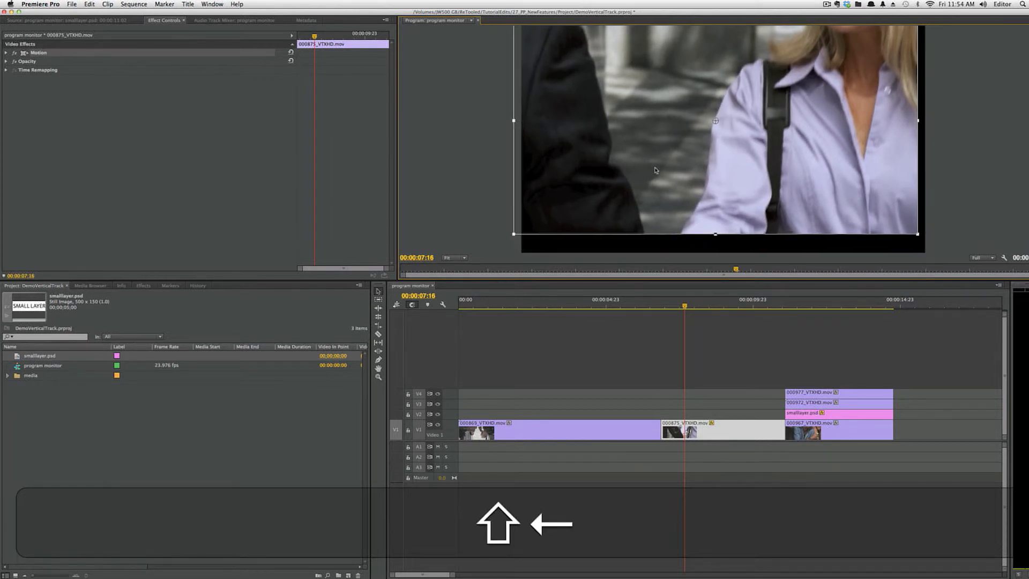
key("shift+Down")
key("shift+Down")
key("shift+Down")
key("shift+Down")
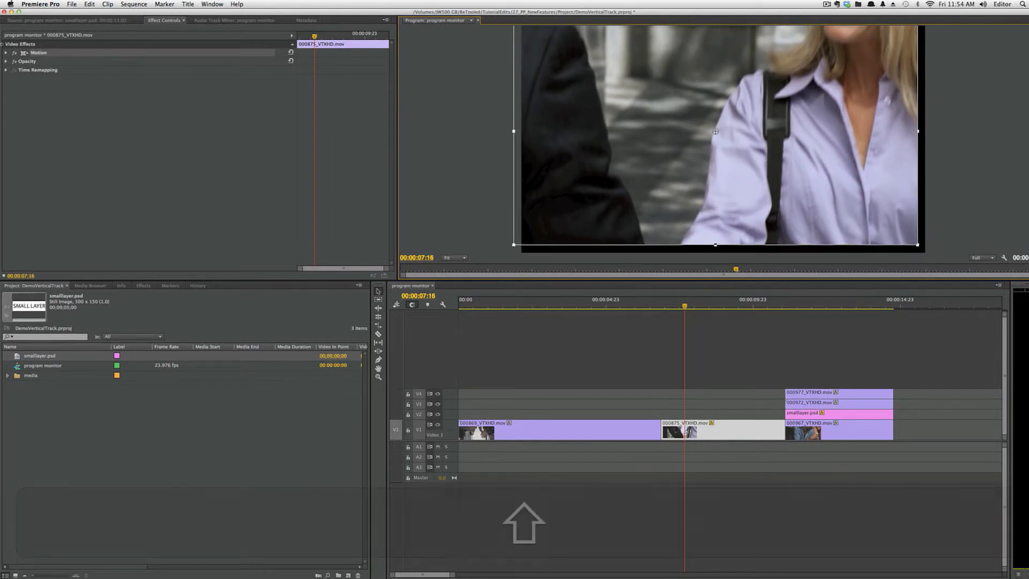
- Expand Motion and Shift-nudge clip 000875 right, left and down to Position 930.0, 612.0
left_click(6, 53)
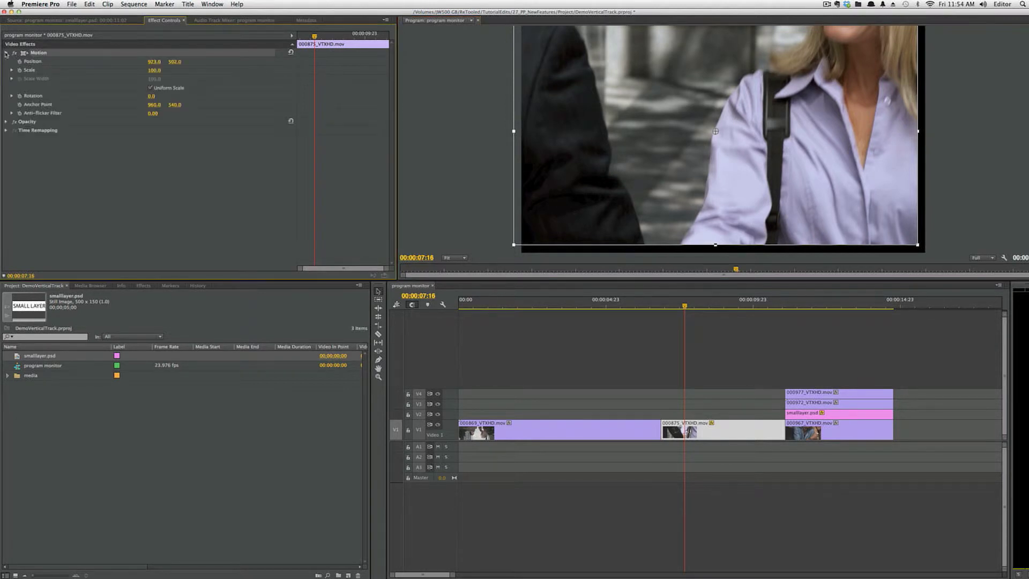
key("space")
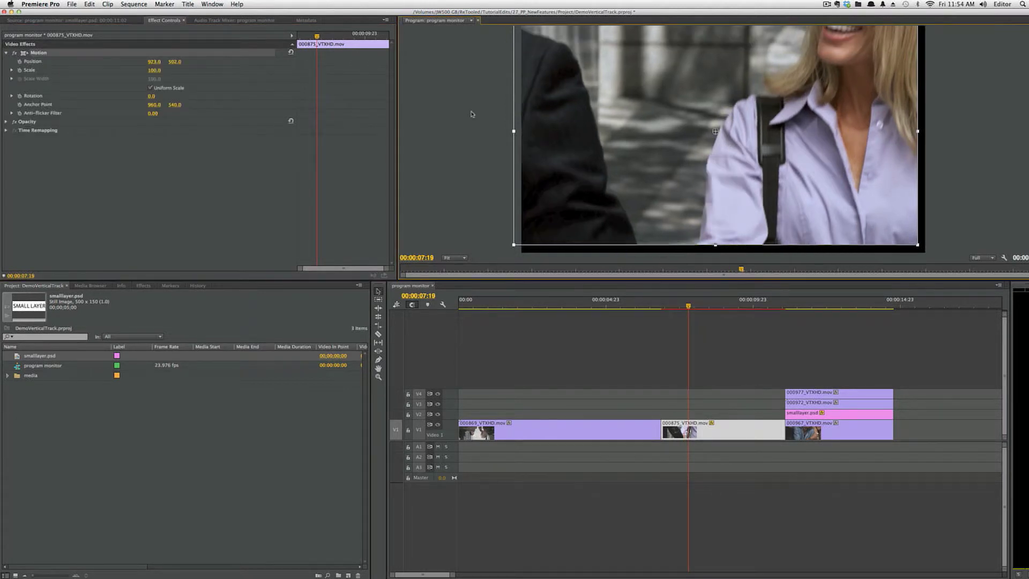
key("Right")
key("Right")
key("Right")
key("Right")
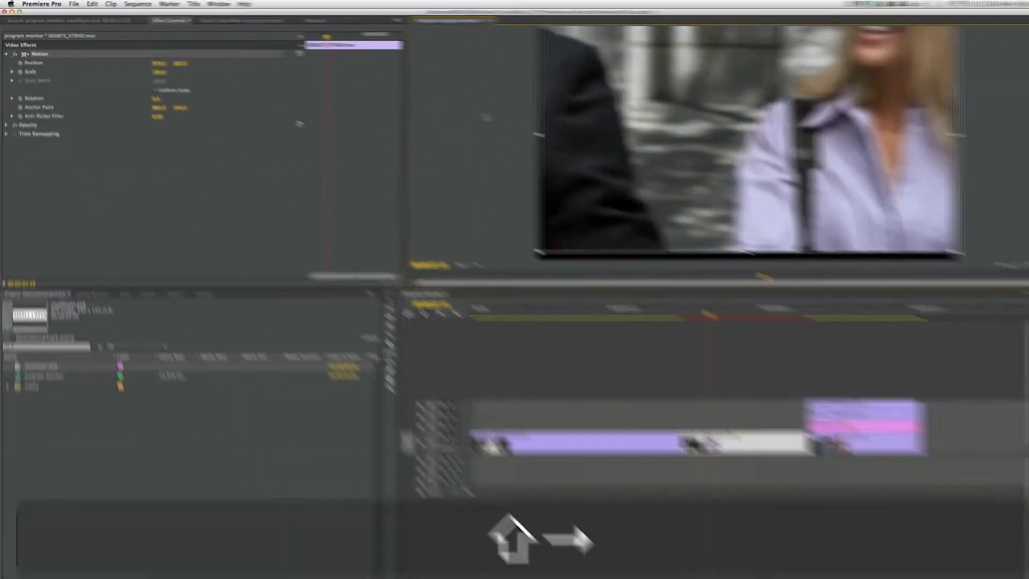
key("shift+Right")
key("shift+Right")
key("shift+Right")
key("shift+Right")
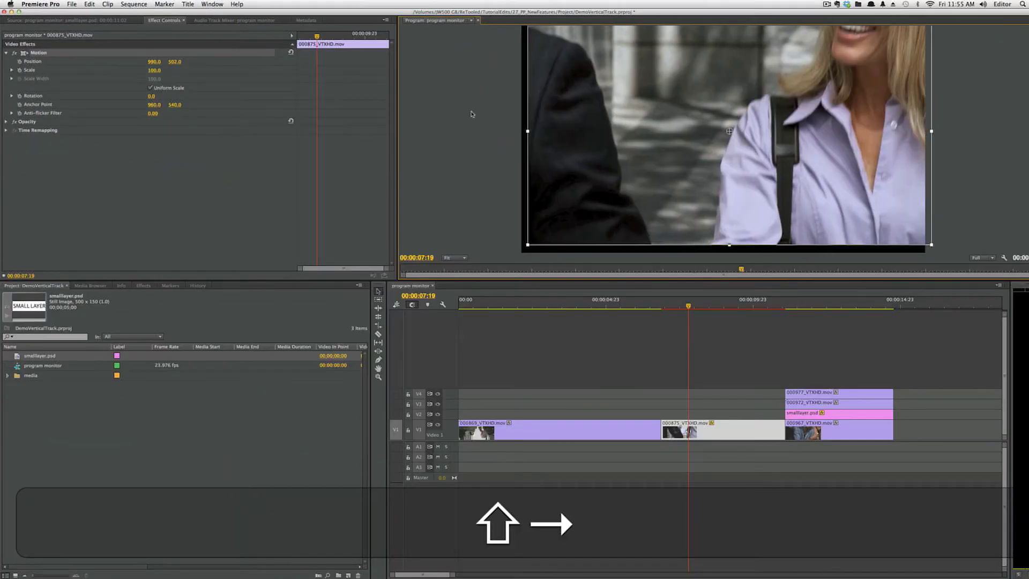
key("shift+Left")
key("shift+Left")
key("shift+Left")
key("shift+Left")
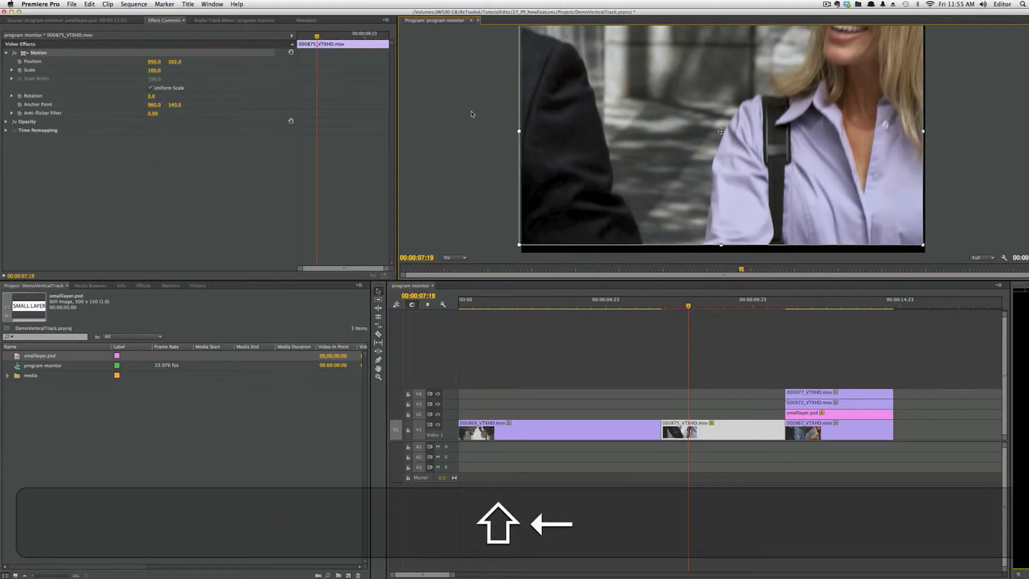
key("shift+Left")
key("shift+Left")
key("shift+Down")
key("shift+Down")
key("shift+Down")
key("shift+Down")
key("shift+Down")
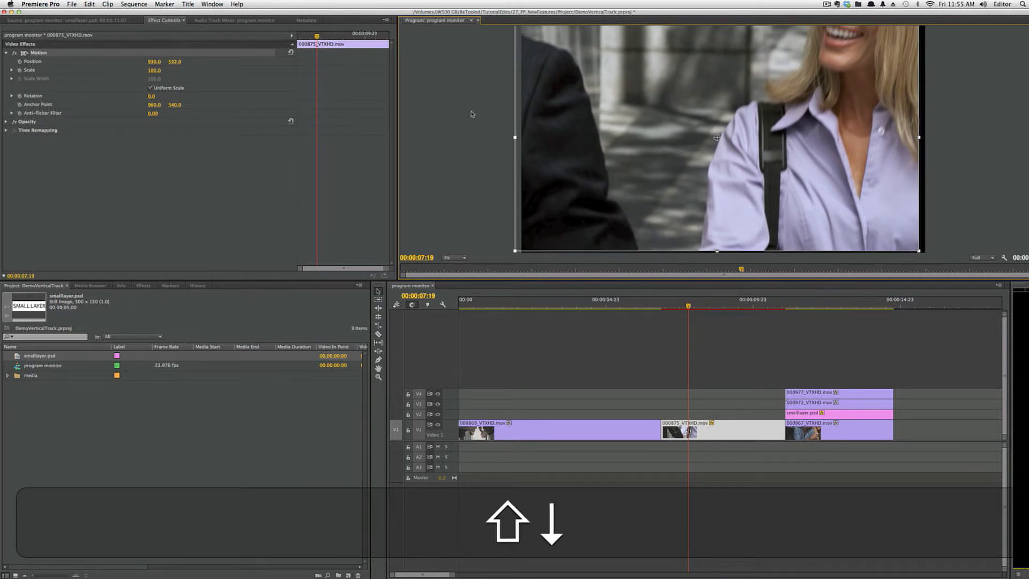
key("shift+Down")
key("shift+Down")
key("shift+Down")
key("shift+Down")
key("shift+Down")
key("shift+Down")
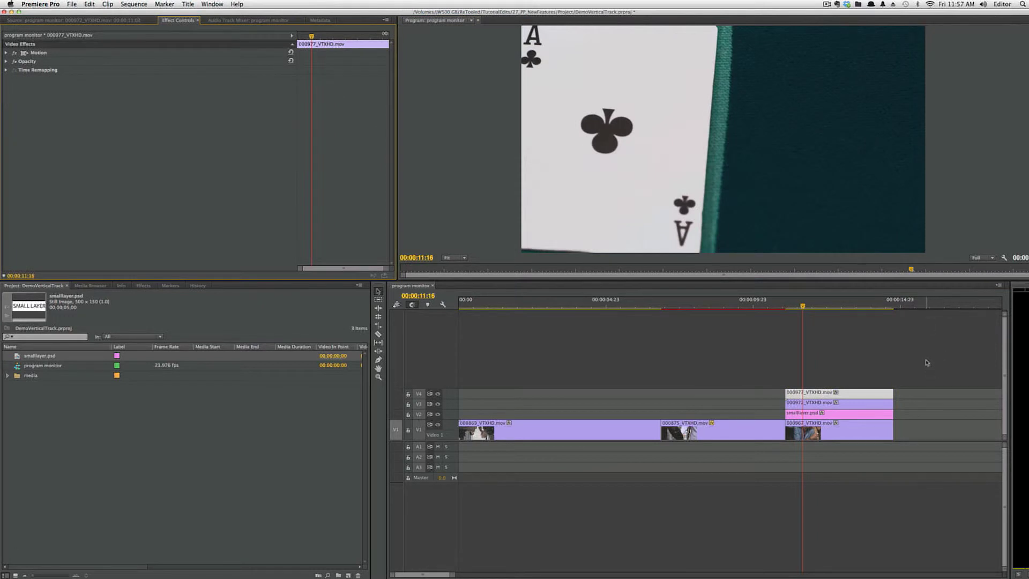
- Scrub to 00:00:12:16 and select the stacked clips on V2, V3 and V4
left_click(907, 369)
left_click_drag(806, 308, 832, 312)
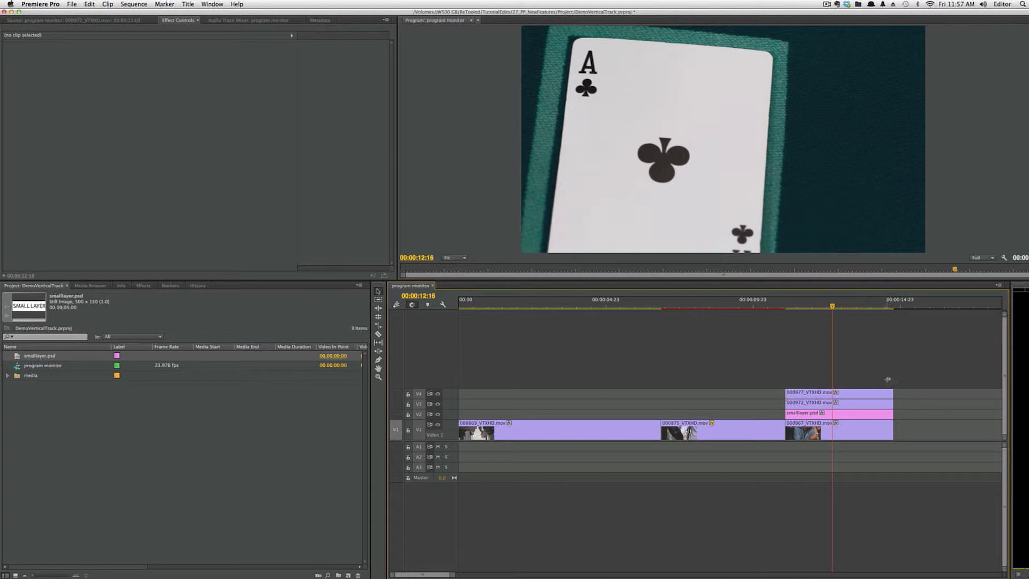
left_click_drag(889, 377, 860, 413)
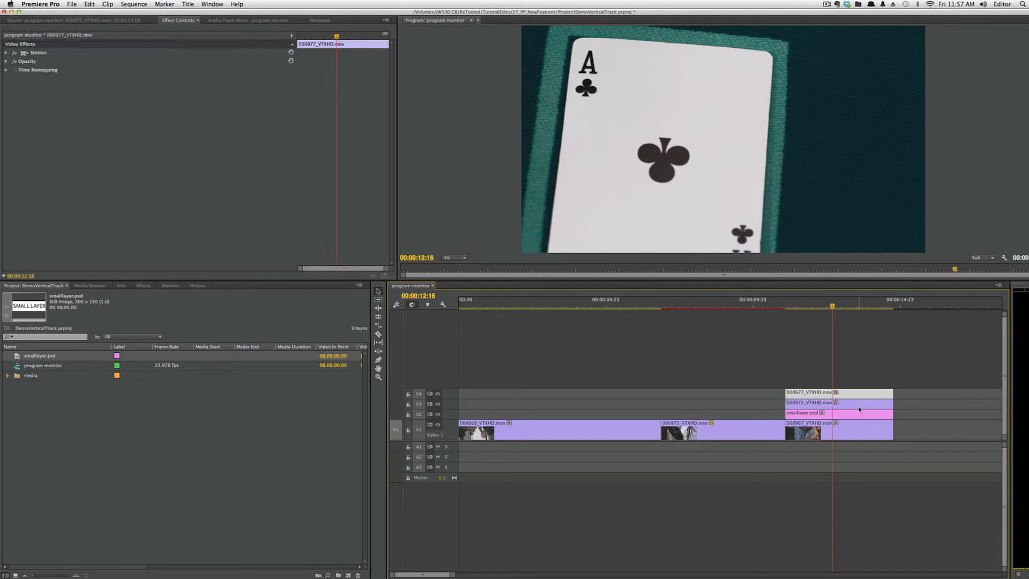
left_click(856, 414)
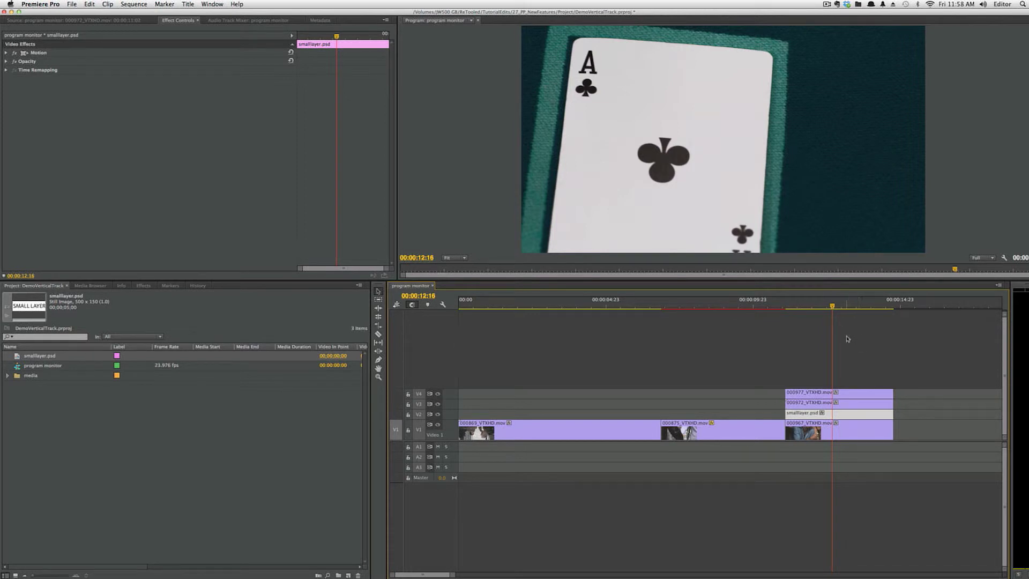
left_click(835, 405)
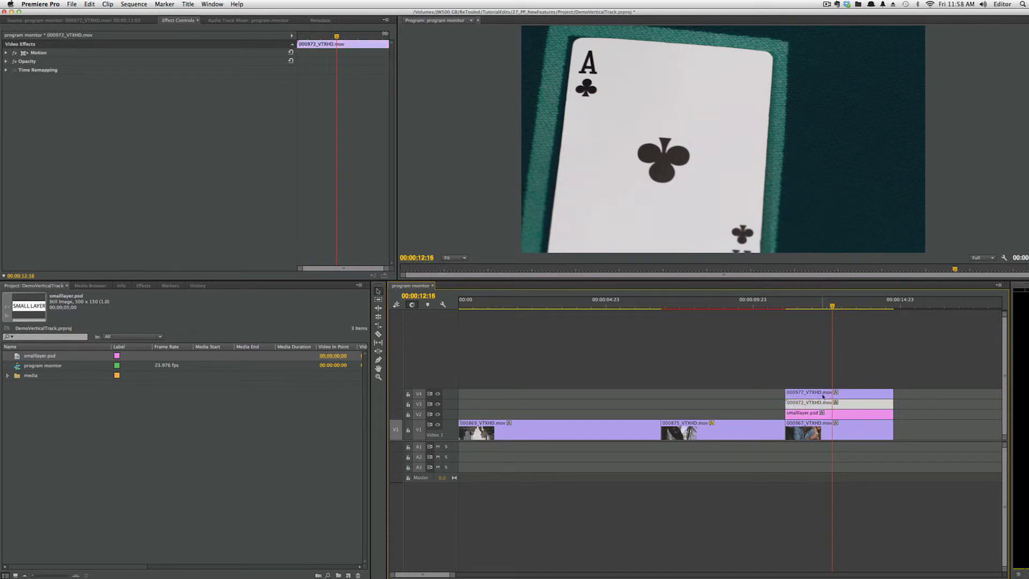
left_click(825, 395)
- Drag clip 000977 to the upper left and clip 000972 to the upper right of the frame
left_click(861, 200)
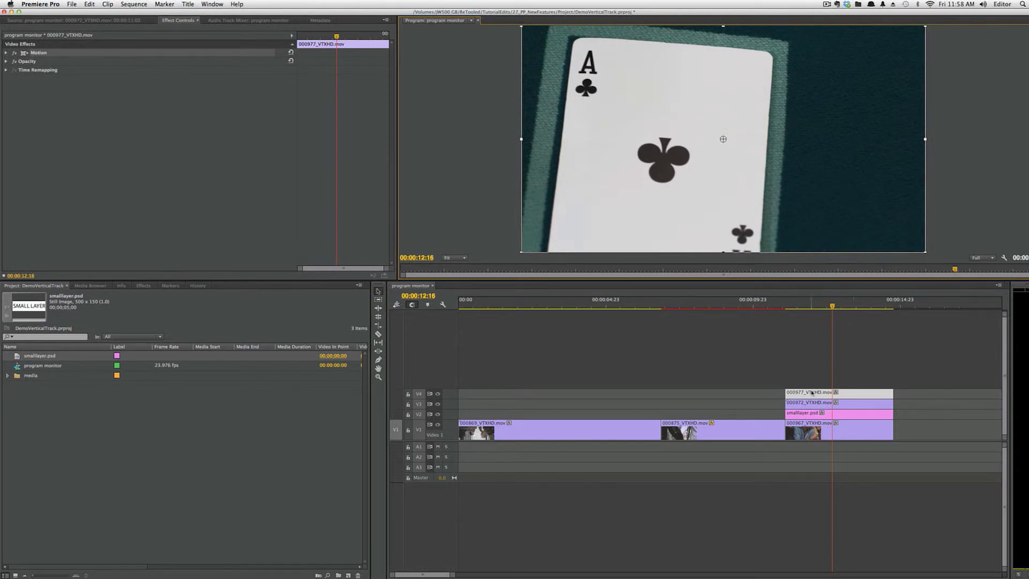
left_click_drag(795, 214, 598, 120)
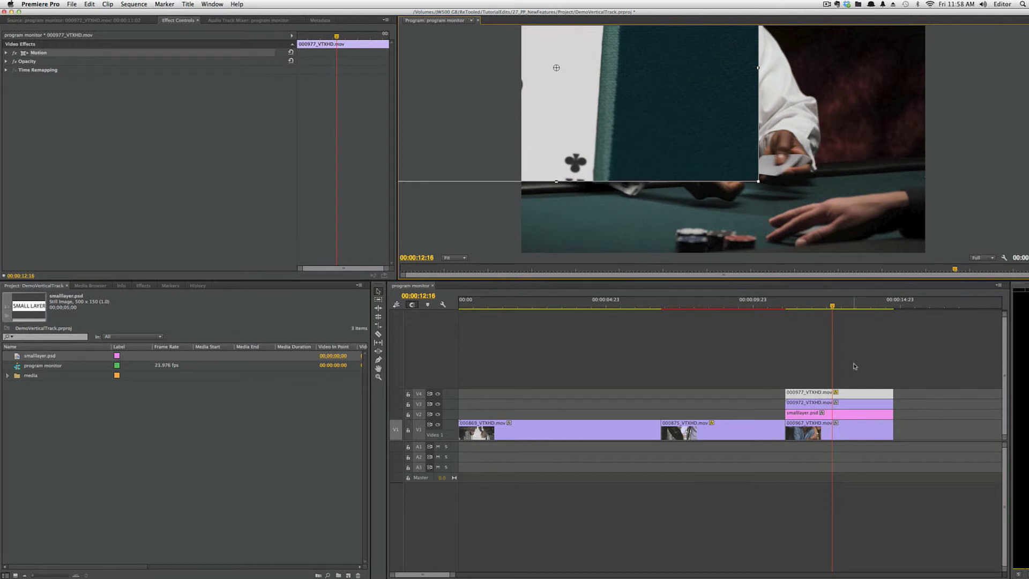
left_click(832, 221)
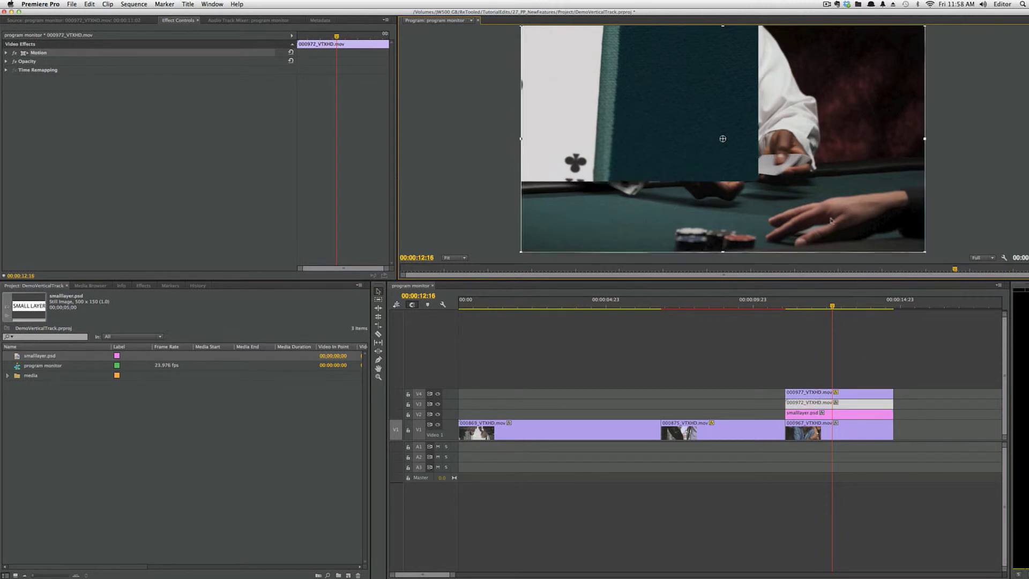
left_click_drag(858, 242, 1017, 245)
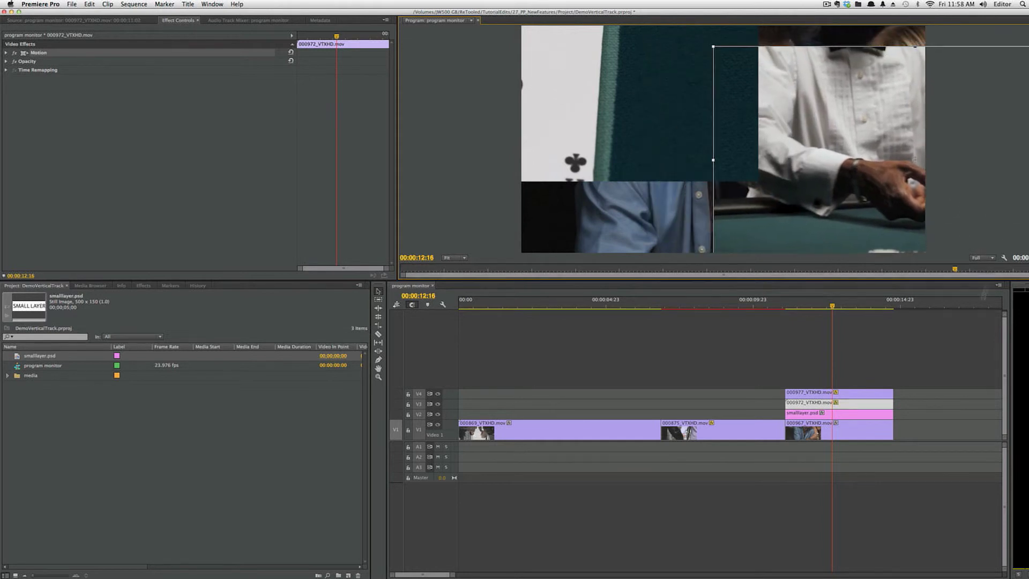
- Marquee-select the 000977 and 000972 clips together in the Timeline
left_click(914, 379)
left_click_drag(914, 379, 858, 410)
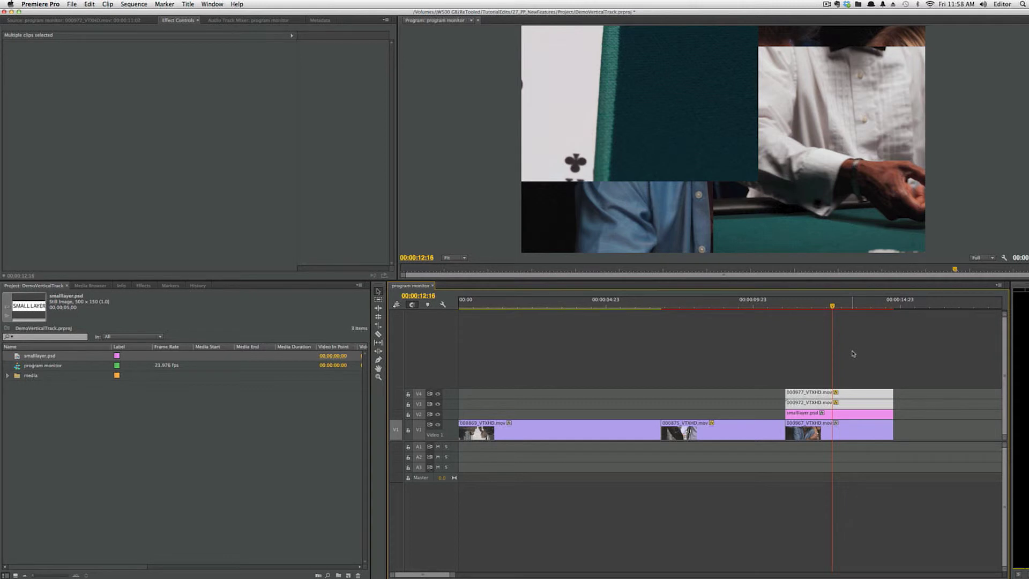
key("shift+super")
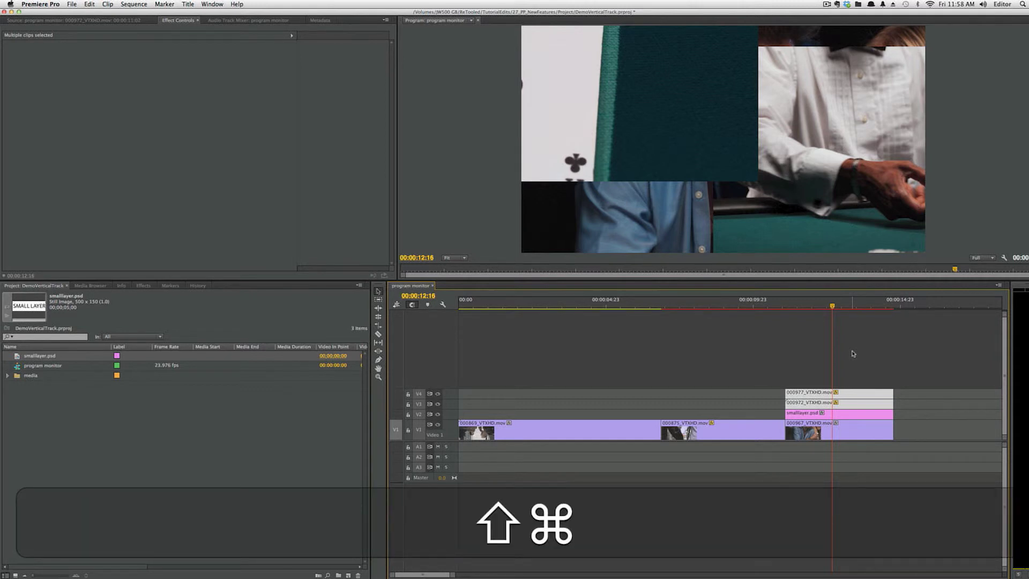
key("shift+super+e")
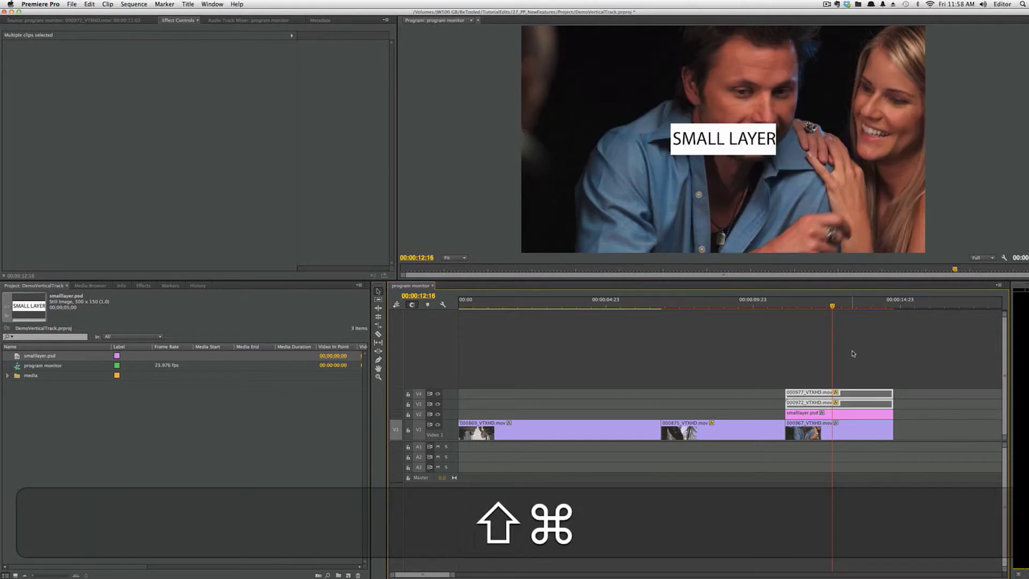
left_click(839, 414)
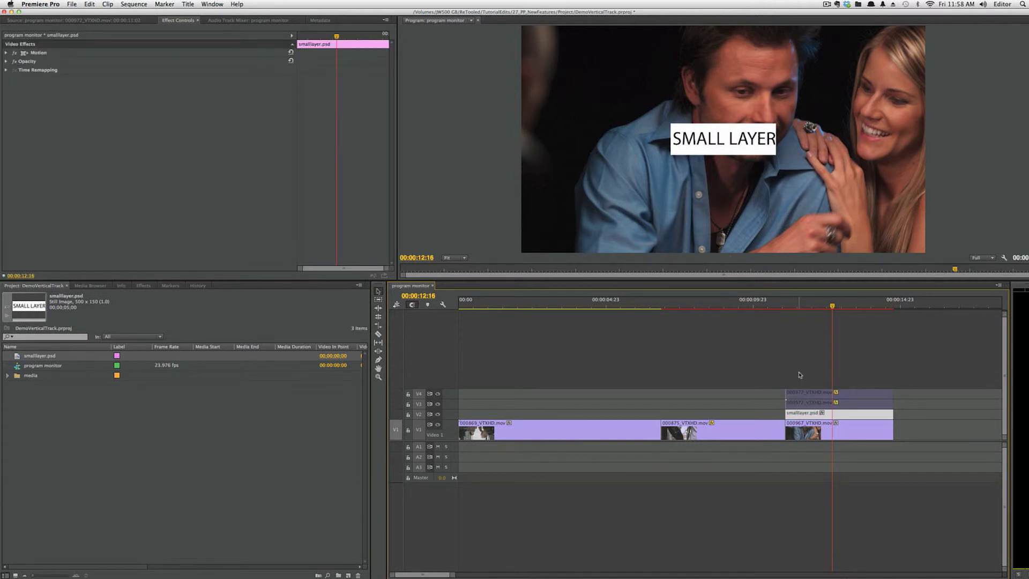
left_click_drag(798, 375, 779, 409)
key("shift+super+e")
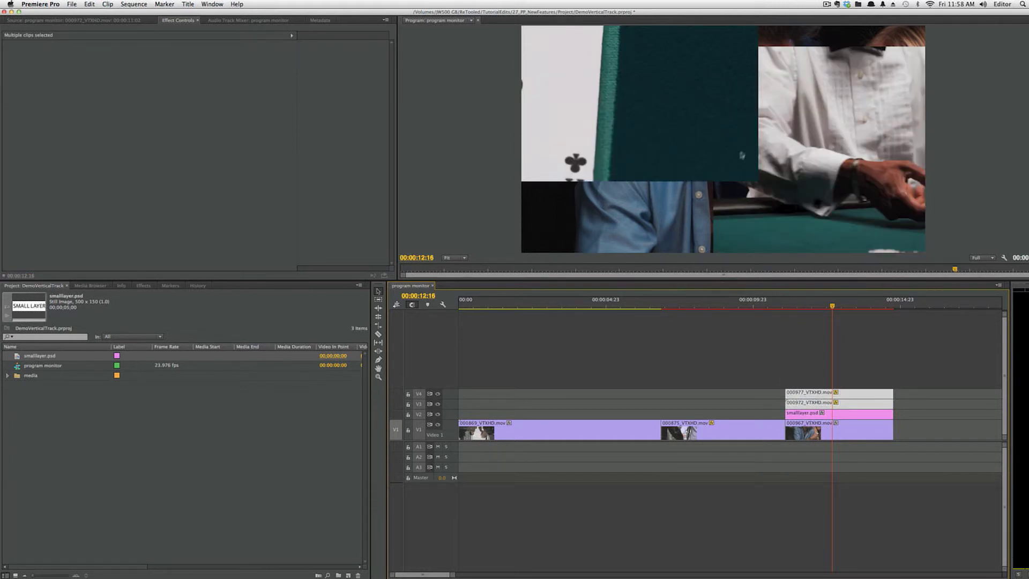
left_click(723, 162)
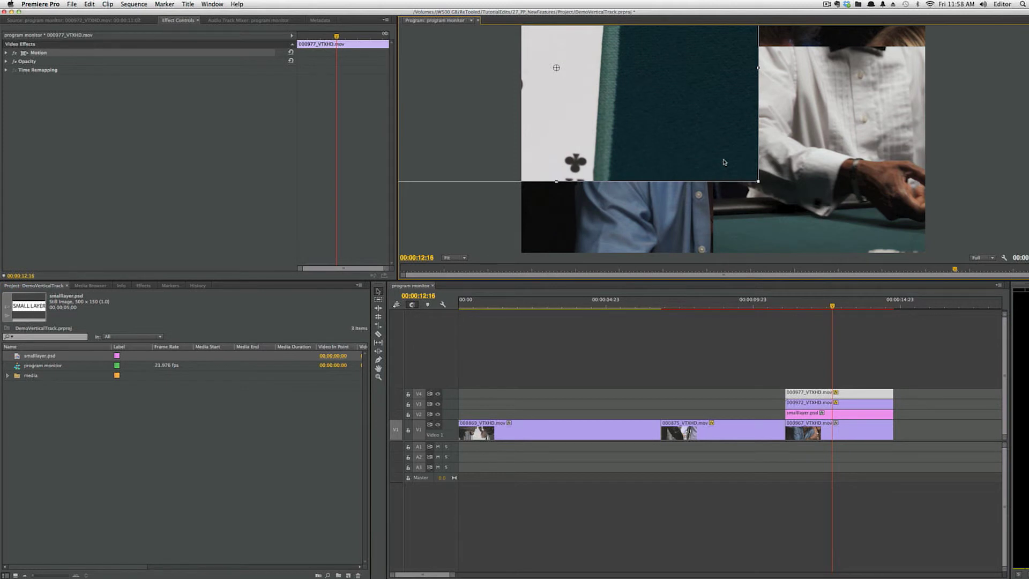
left_click(741, 206)
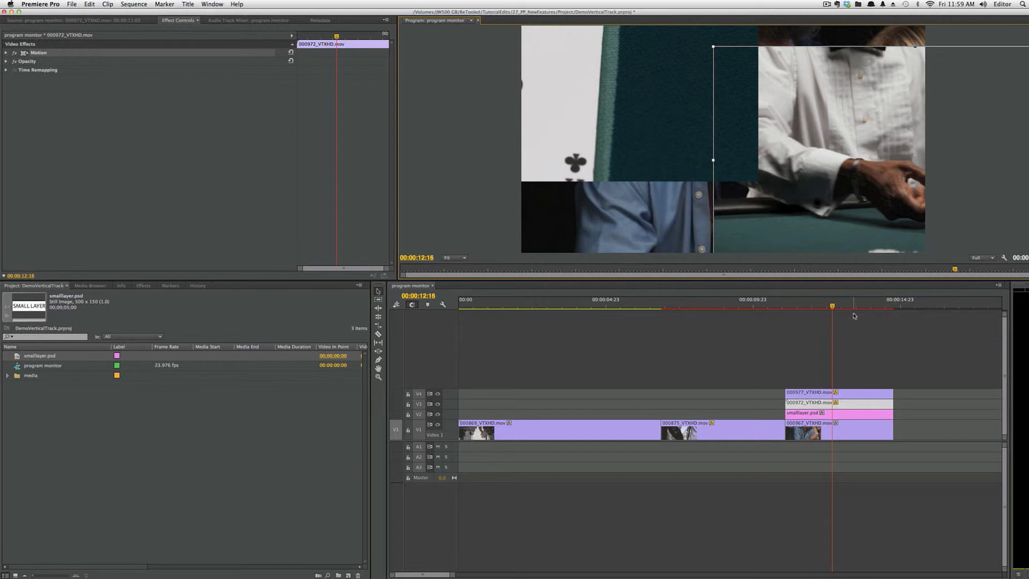
double_click(846, 417)
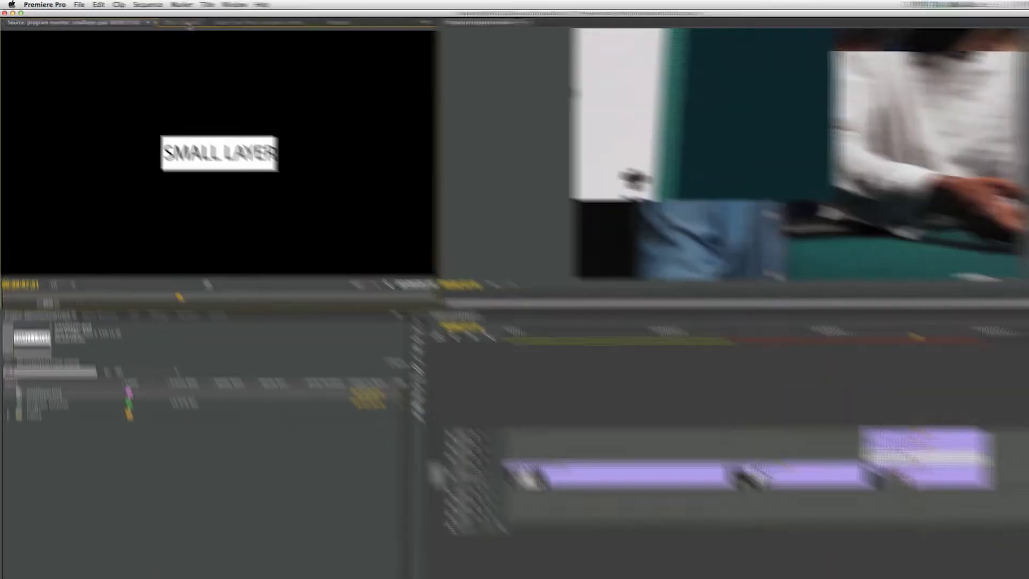
- Activate smalllayer.psd's Motion box in Effect Controls, trial-drag it, then undo the move
left_click(171, 23)
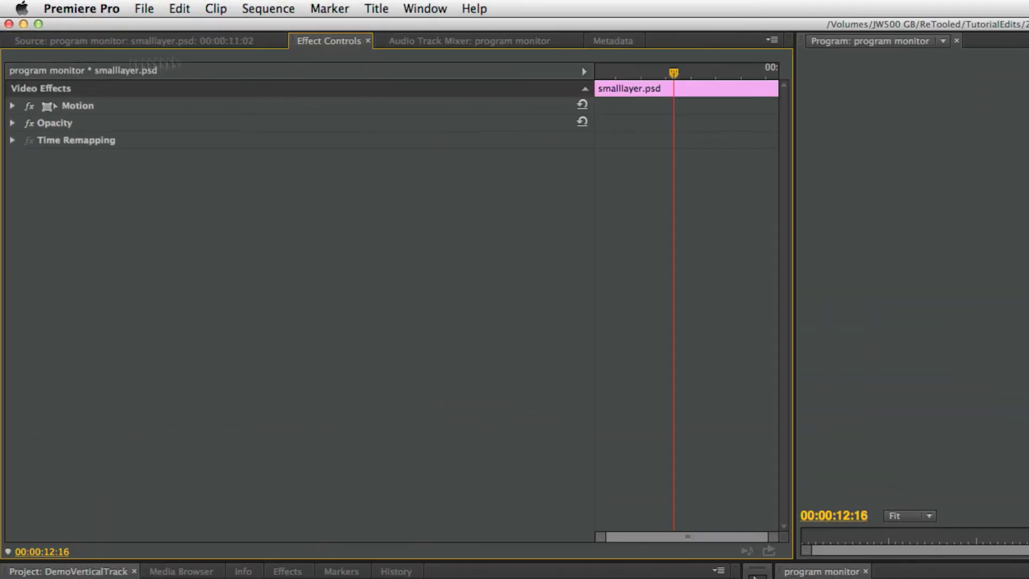
left_click(46, 108)
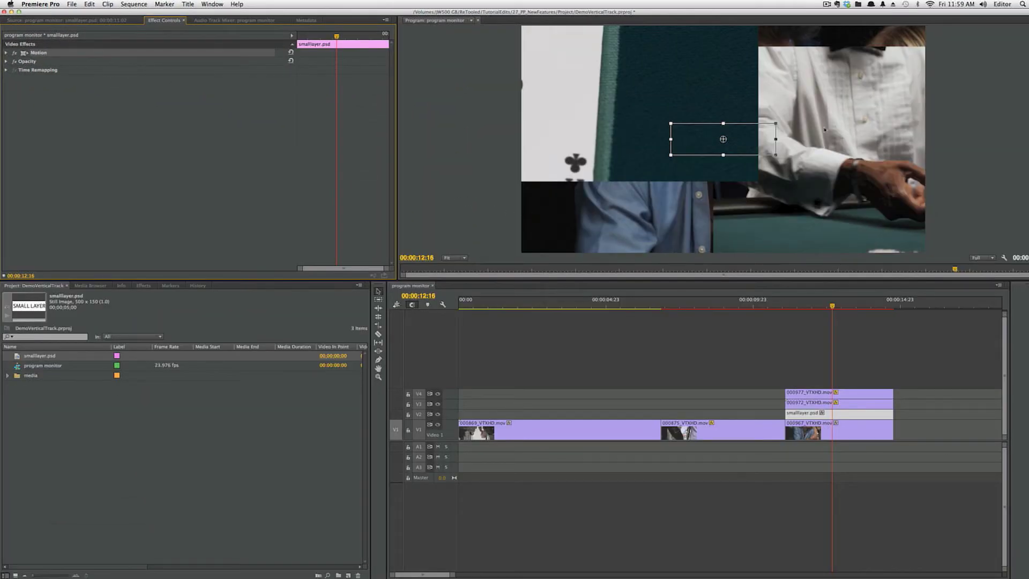
left_click_drag(771, 140, 681, 135)
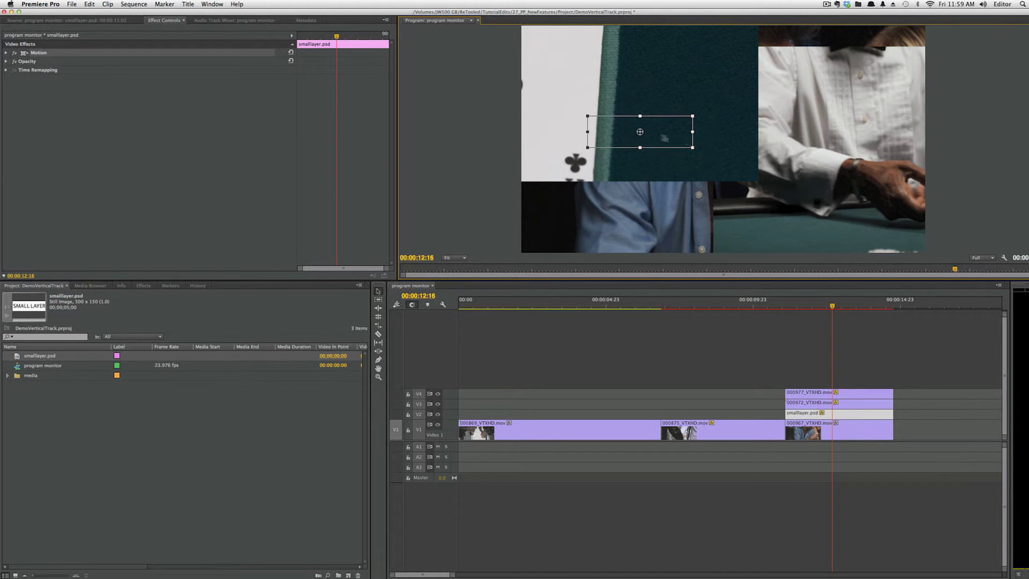
key("super+z")
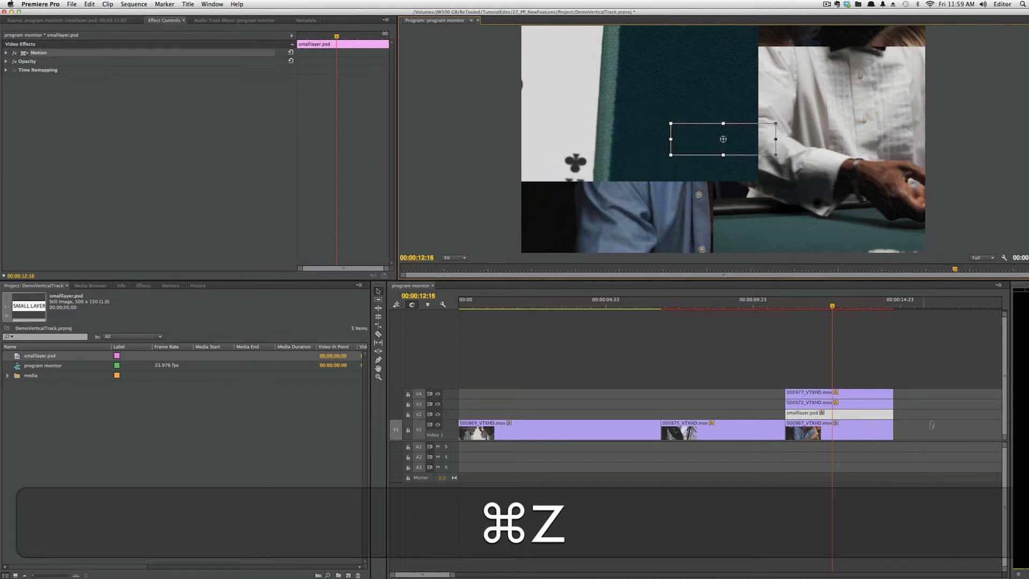
- Select smalllayer.psd on V2, activate its Motion box, and step the playhead to 00:00:12:18
left_click(878, 402)
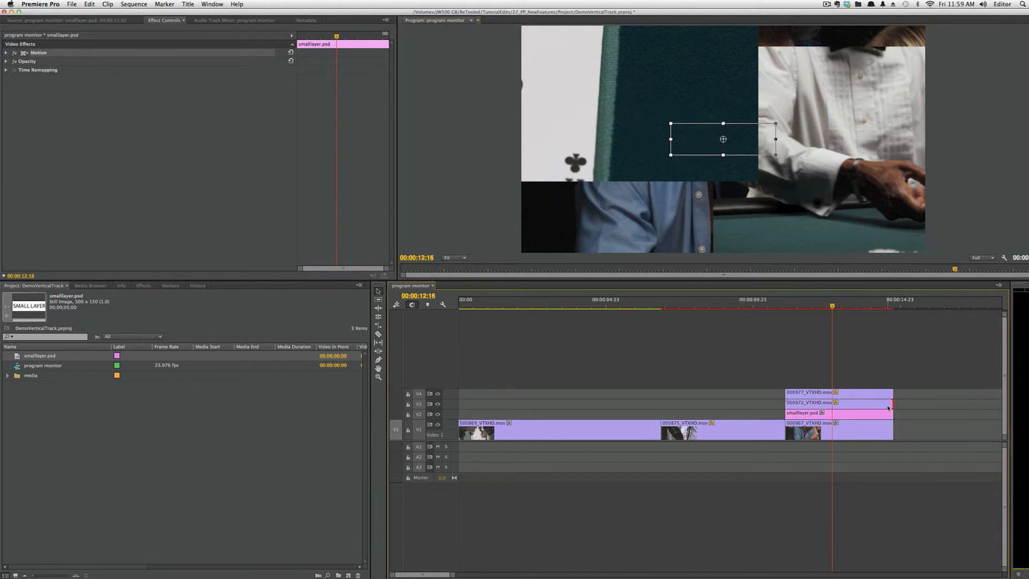
left_click(932, 399)
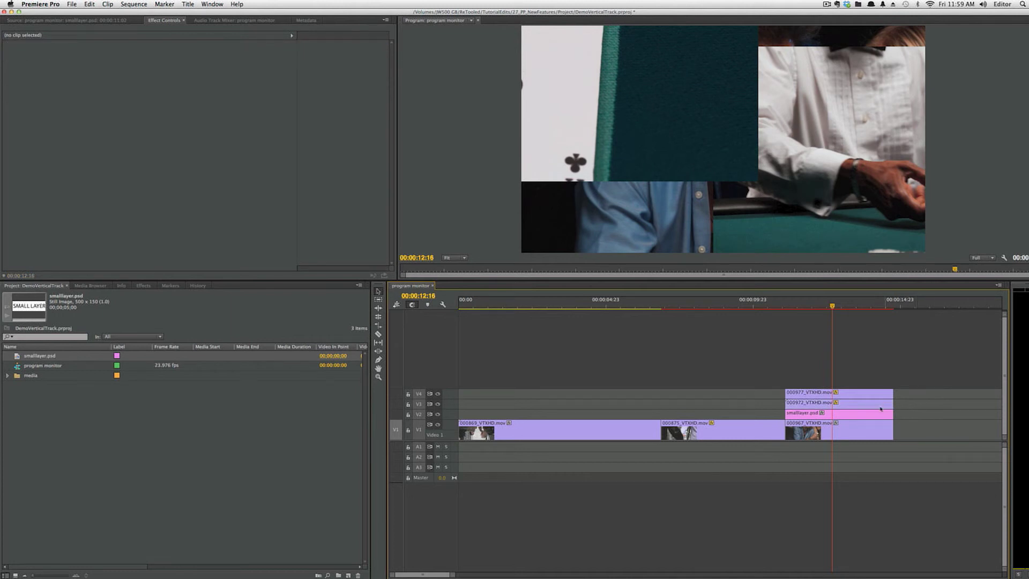
left_click(866, 418)
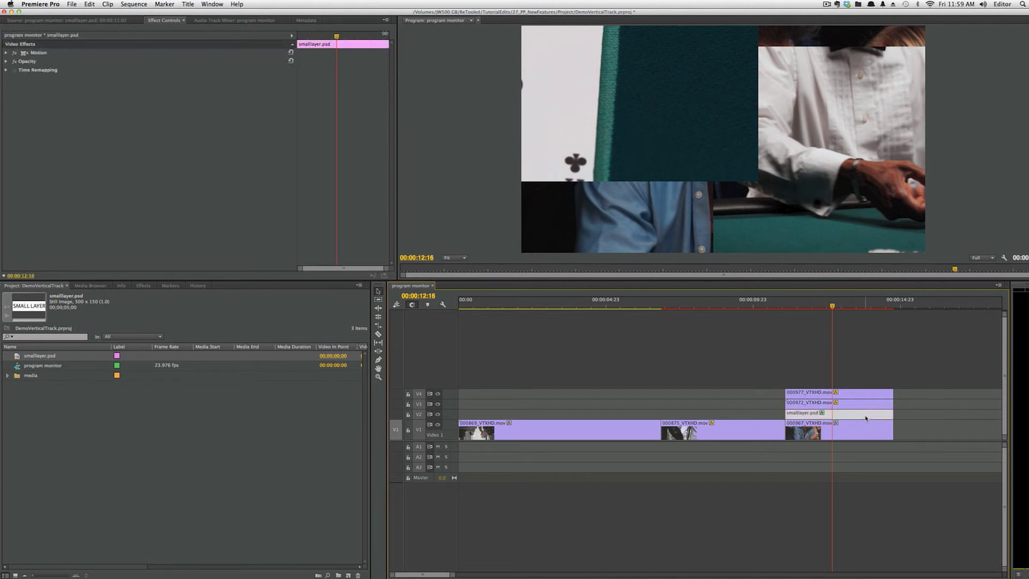
left_click(20, 54)
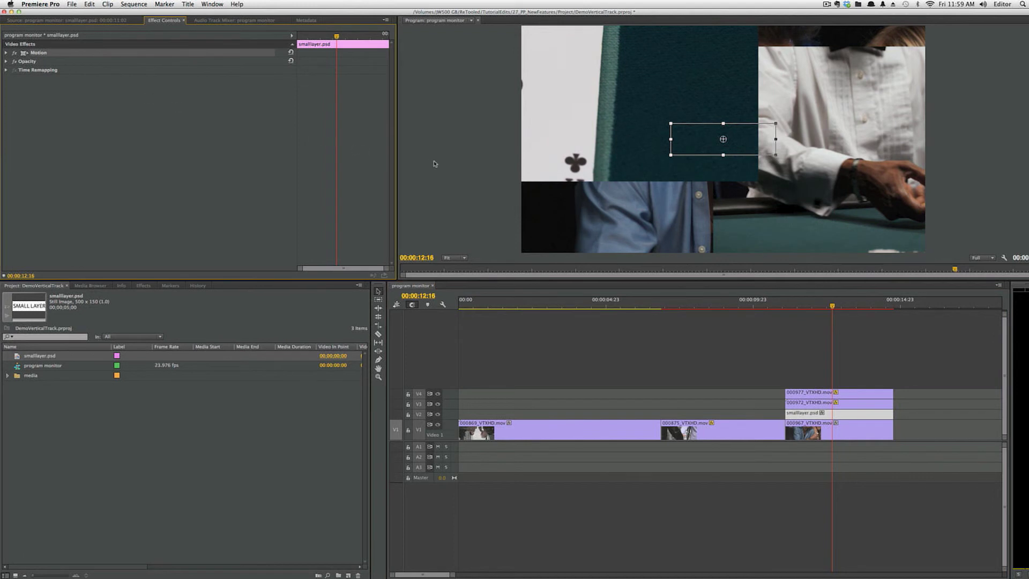
key("Right")
key("Right")
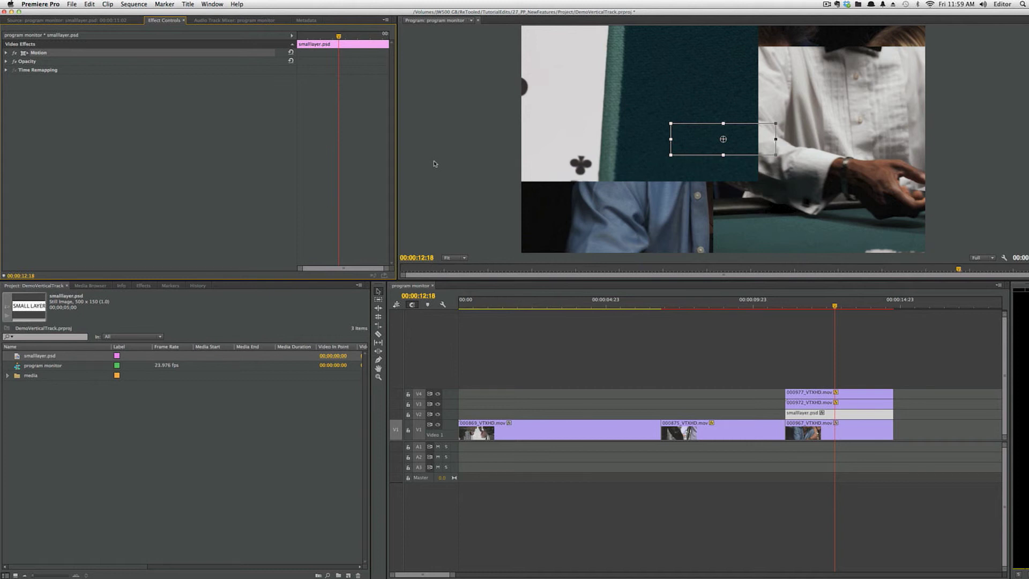
- Reselect smalllayer.psd and reactivate its Motion transform box in the frame
left_click(435, 164)
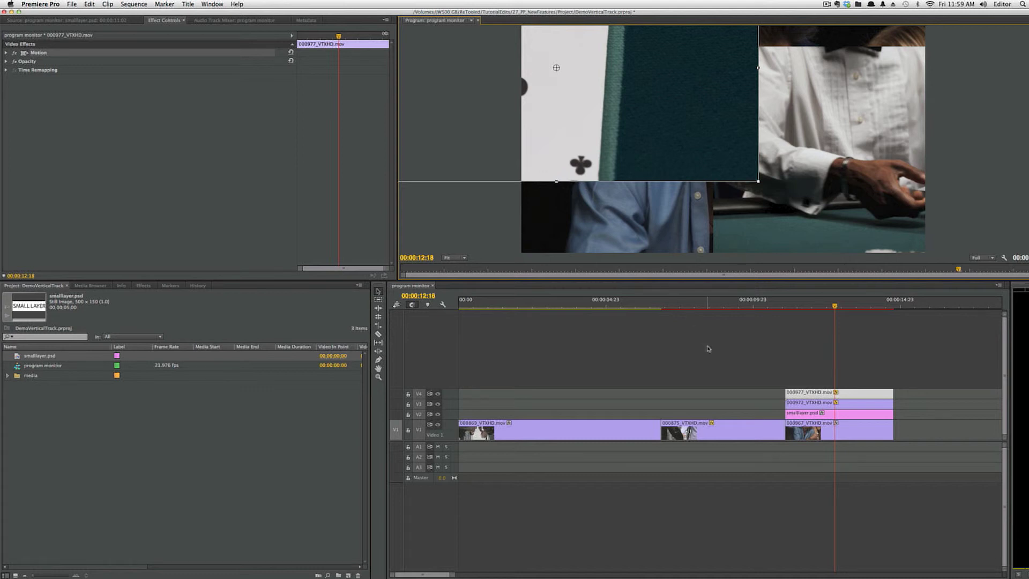
left_click(796, 415)
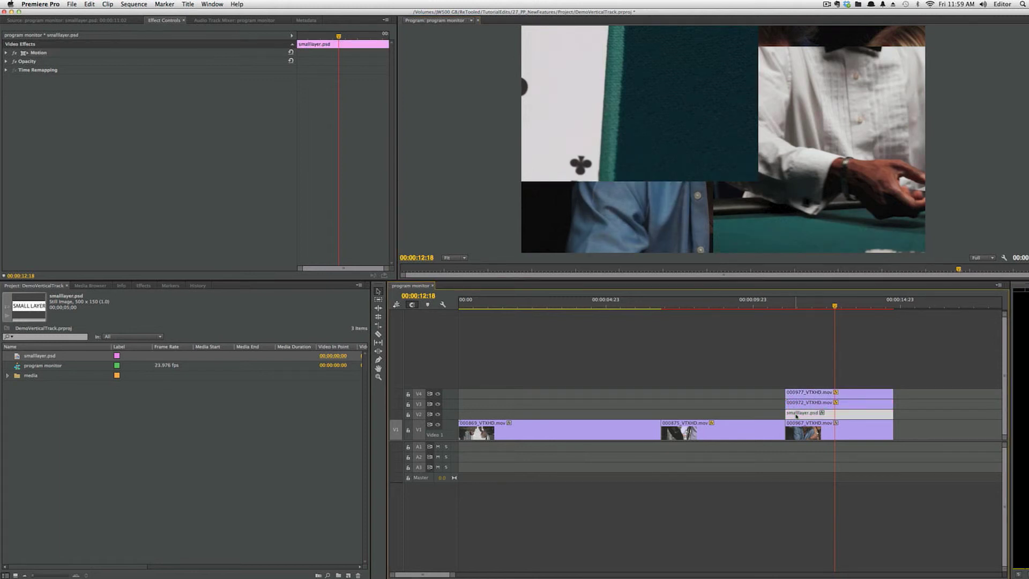
left_click(22, 53)
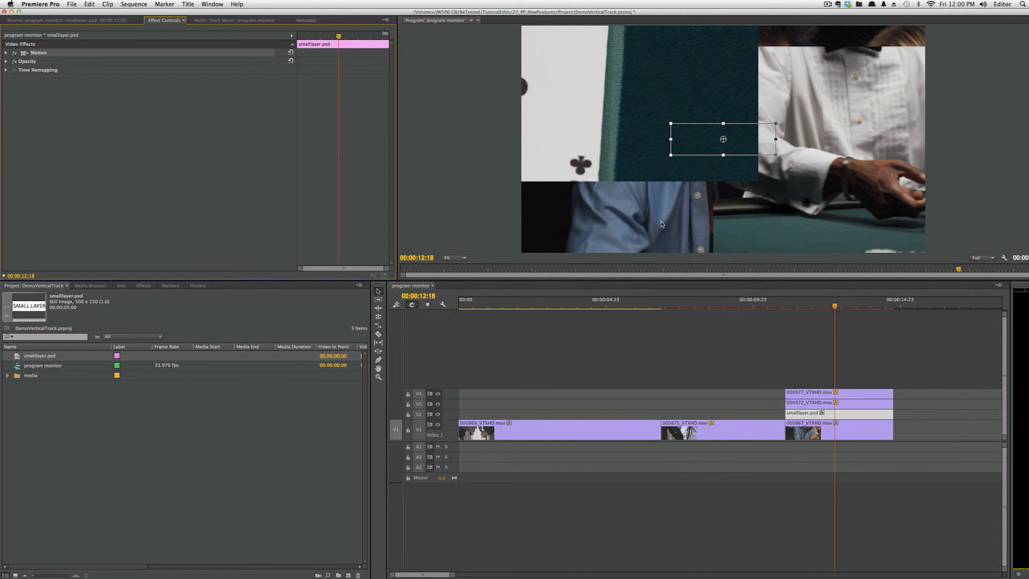
- Focus the Program Monitor with Shift+4 and Shift-nudge the small layer down and left until visible
key("shift")
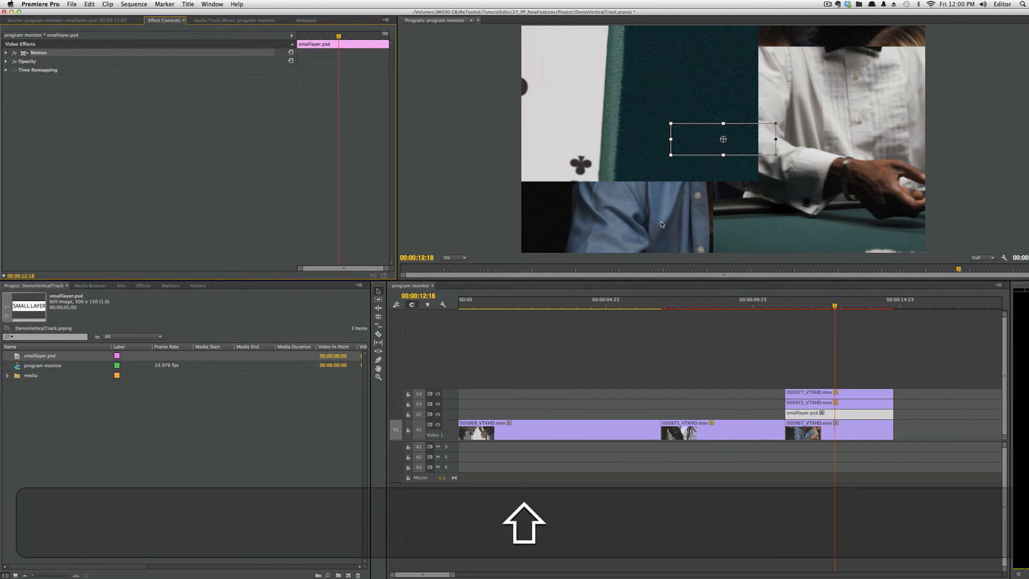
key("shift+4")
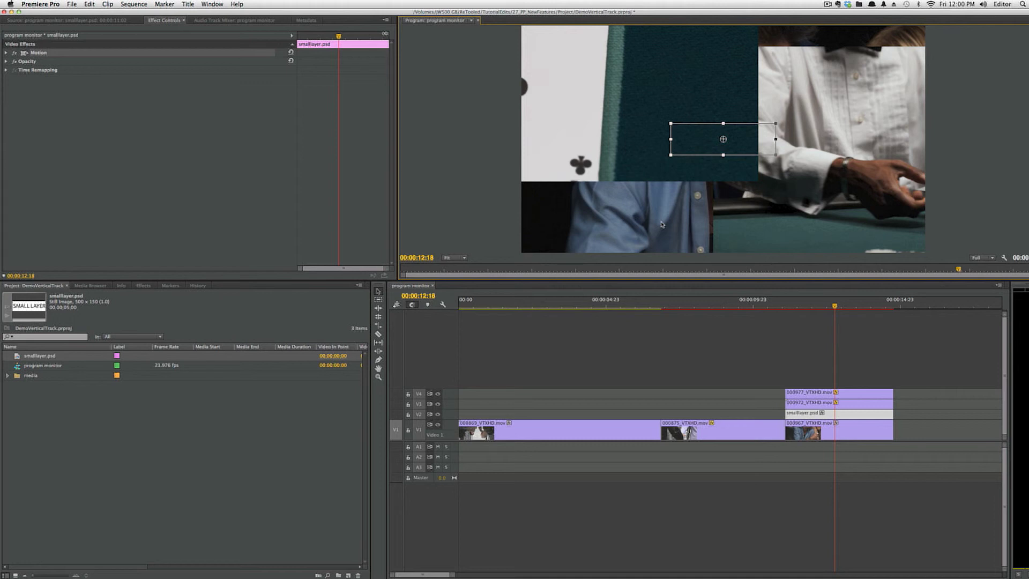
key("Right")
key("shift")
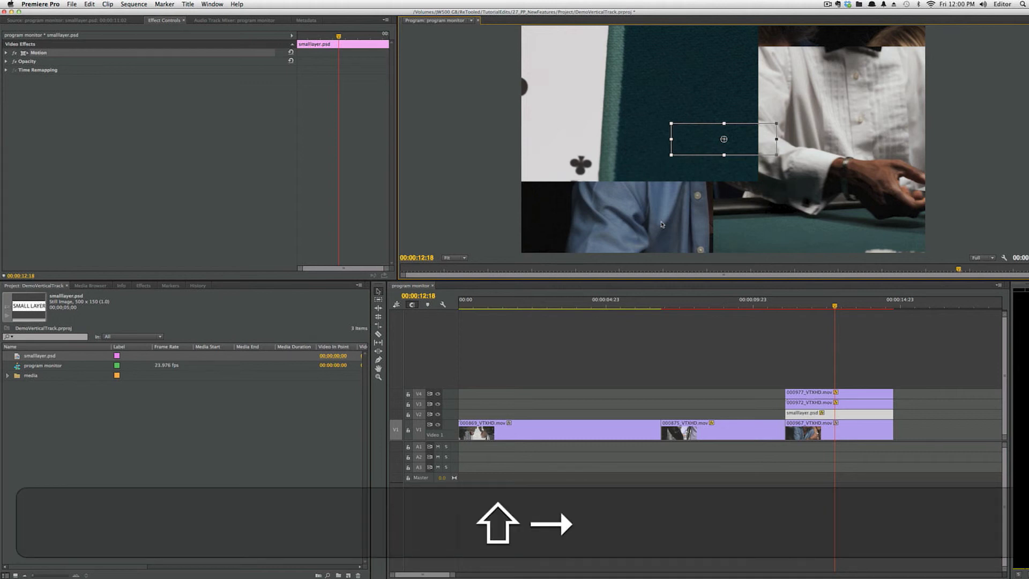
key("shift+Down")
key("shift+Down")
key("shift+Down")
key("shift+Down")
key("shift+Down")
key("shift+Down")
key("shift+Down")
key("shift+Down")
key("shift+Down")
key("shift+Down")
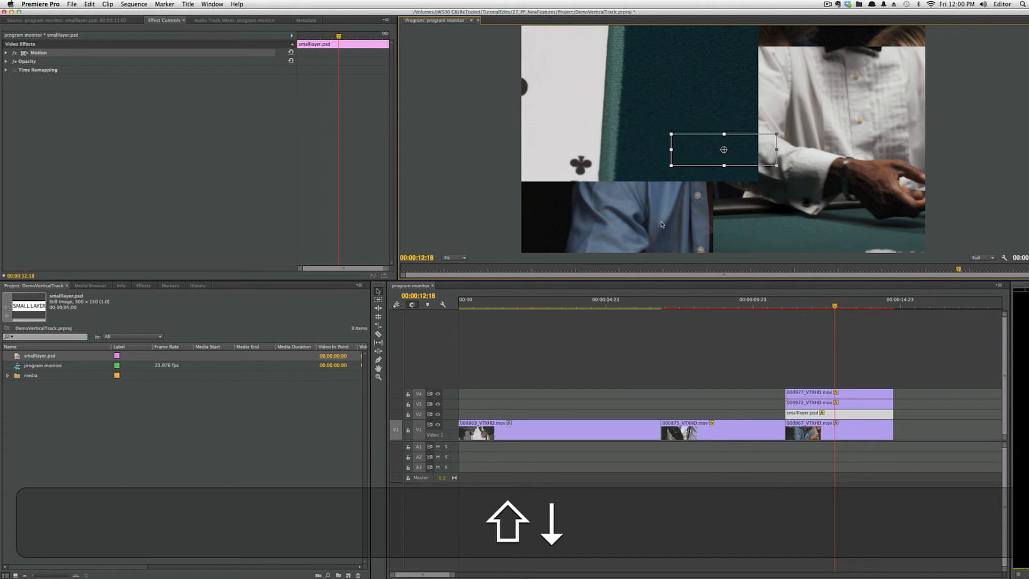
key("shift+Down")
key("shift+Down")
key("shift+Down")
key("shift+Down")
key("shift+Down")
key("shift+Down")
key("shift+Down")
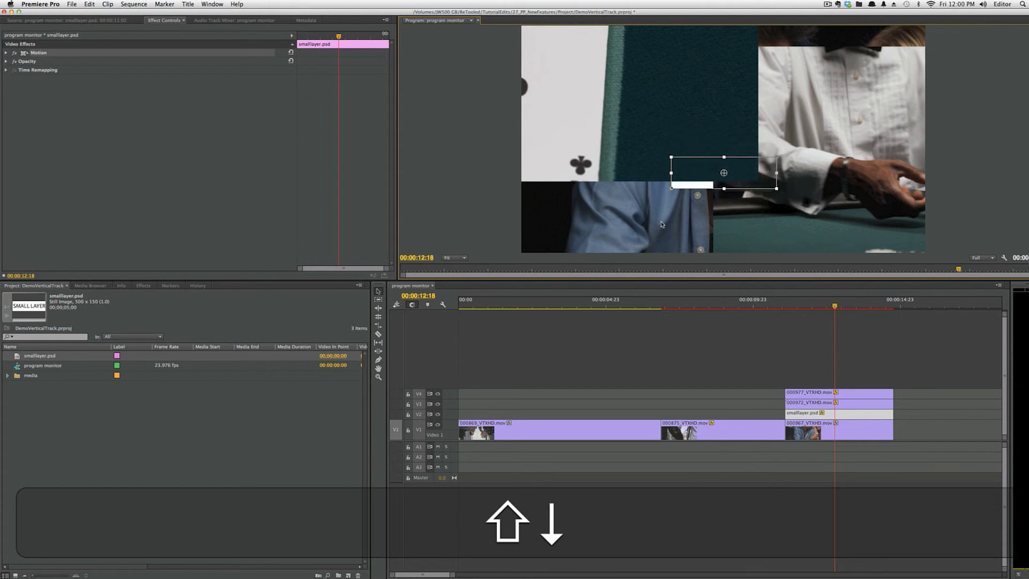
key("shift+Left")
key("shift+Left")
key("shift+Left")
key("shift+Left")
key("shift+Left")
key("shift+Left")
key("shift+Left")
key("shift+Left")
key("shift+Left")
key("shift+Left")
key("shift+Left")
key("shift+Left")
key("shift+Left")
key("shift+Left")
key("shift+Left")
key("shift+Left")
key("shift+Left")
key("shift+Left")
key("shift+Left")
key("shift+Left")
key("shift+Left")
key("shift+Left")
key("shift+Left")
key("shift+Left")
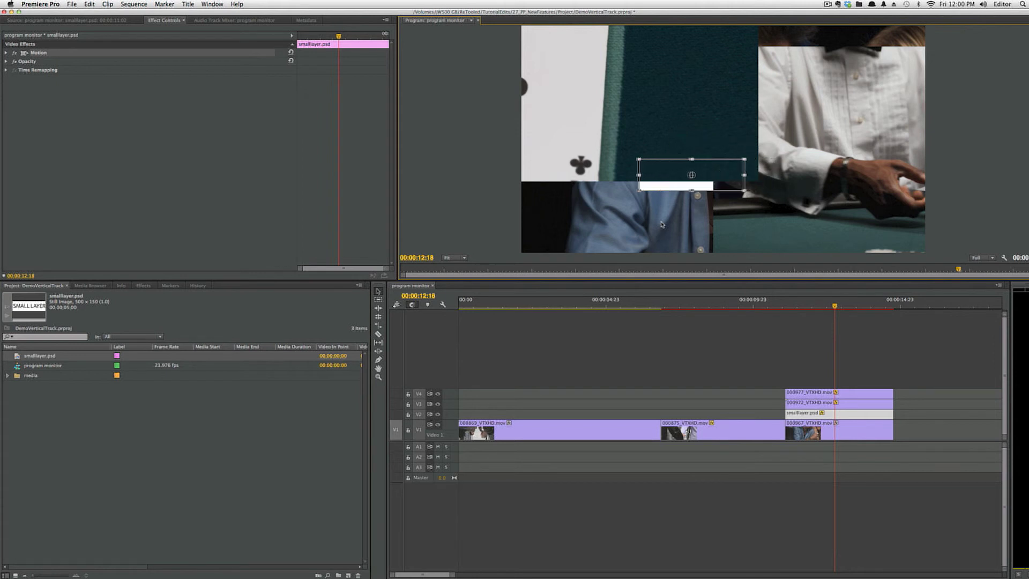
key("shift+Left")
key("shift+Left")
key("shift+Left")
key("shift+Left")
key("shift+Left")
key("shift+Left")
key("shift+Left")
key("shift+Left")
key("shift+Left")
key("shift+Left")
key("shift+Left")
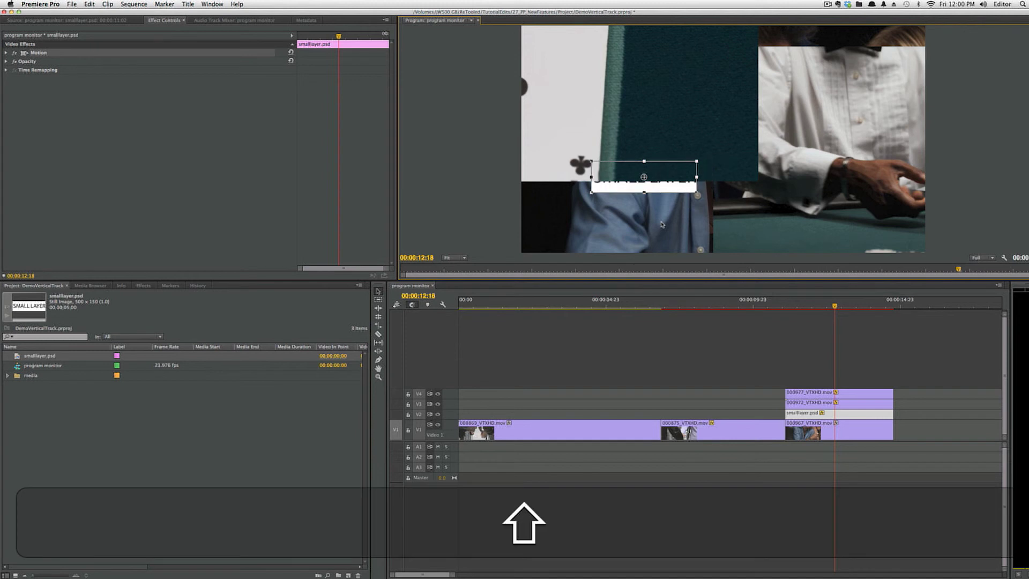
key("shift+Down")
key("shift+Down")
key("shift+Down")
key("shift+Down")
key("shift+Down")
key("shift+Down")
key("shift+Down")
key("shift+Down")
key("shift+Down")
key("shift+Down")
key("shift+Down")
key("shift+Down")
key("shift+Down")
key("shift+Down")
key("shift+Down")
key("shift+Down")
key("shift+Down")
key("shift+Down")
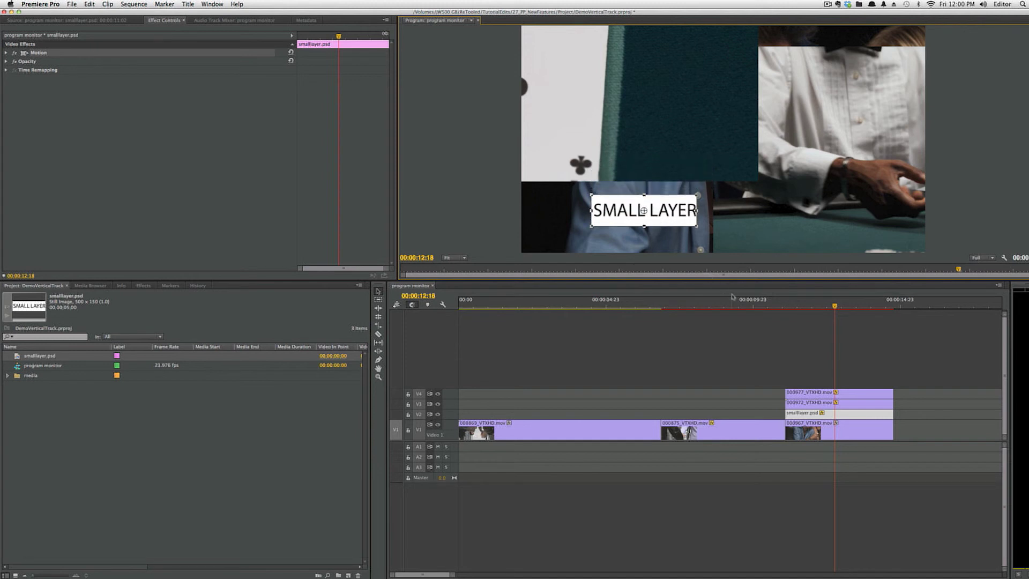
left_click_drag(803, 343, 818, 422)
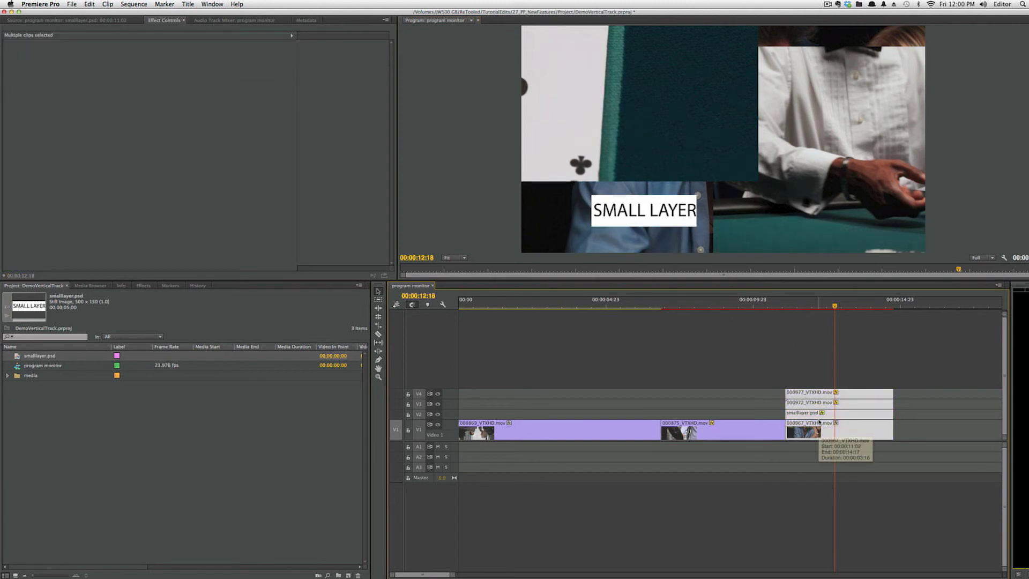